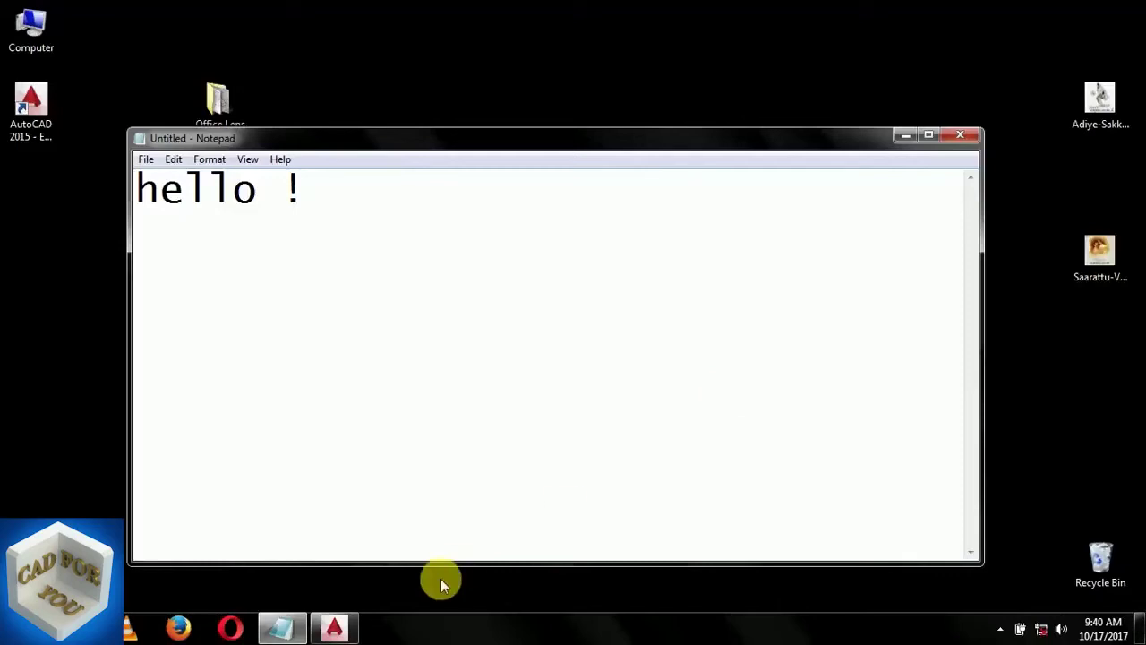
Replace the Notepad note with the pasted intro sentence about wireframe and 3D realistic views
left_click(337, 627)
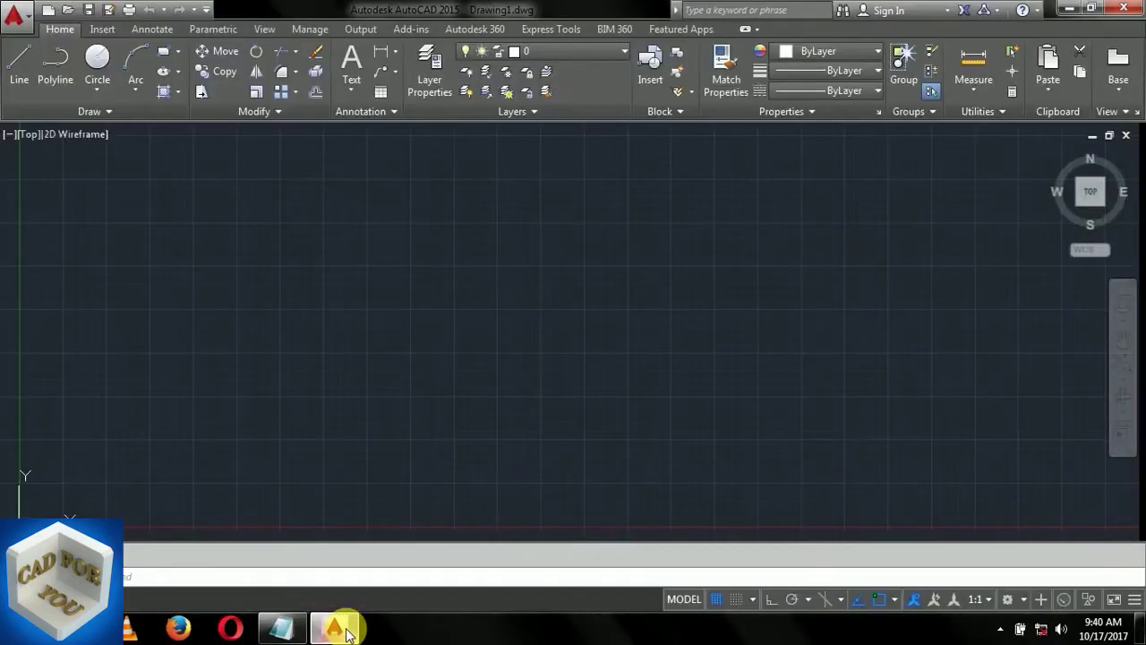
mouse_move(281, 628)
left_click(298, 630)
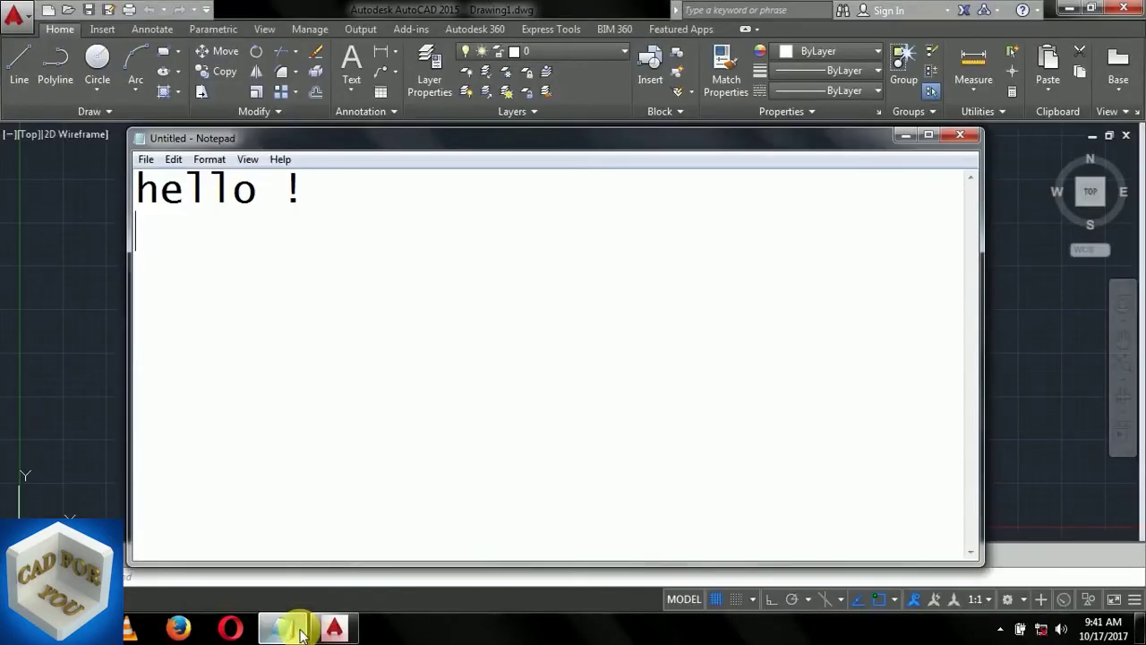
key("ctrl+a")
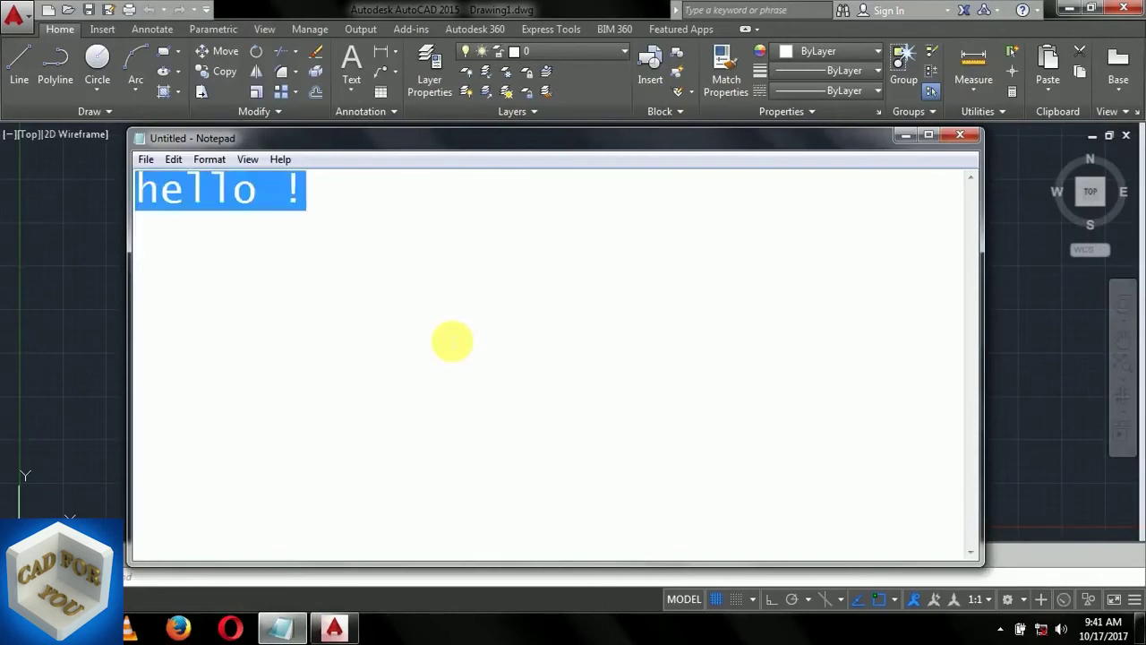
type("In this video how to change wireframe to 3d realistic views")
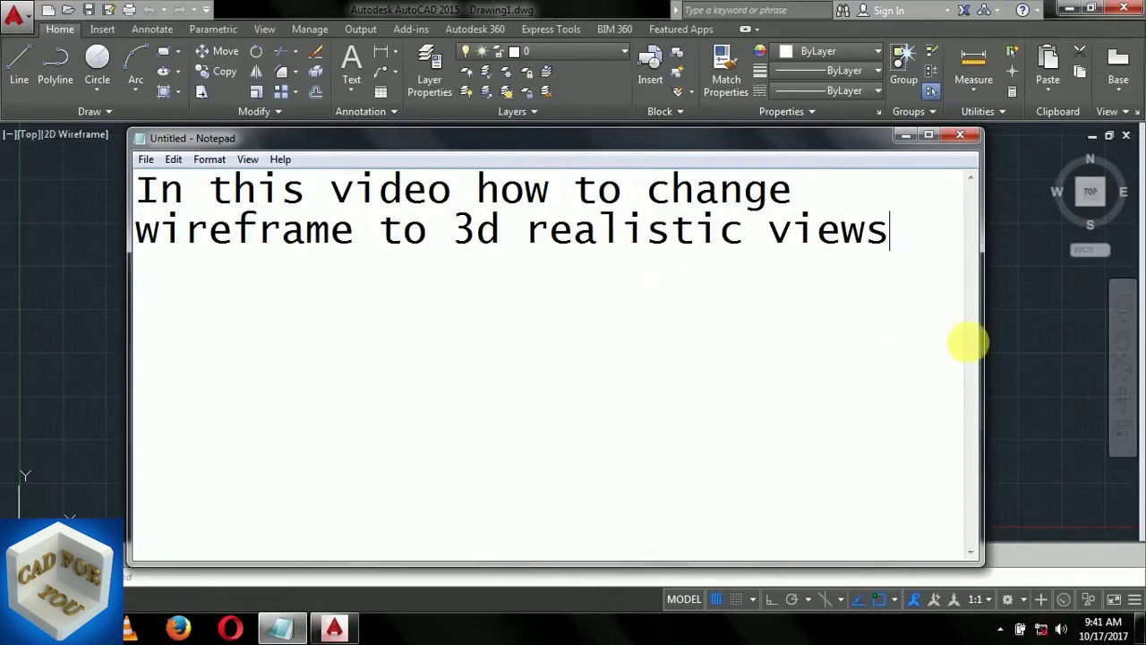
key("Return")
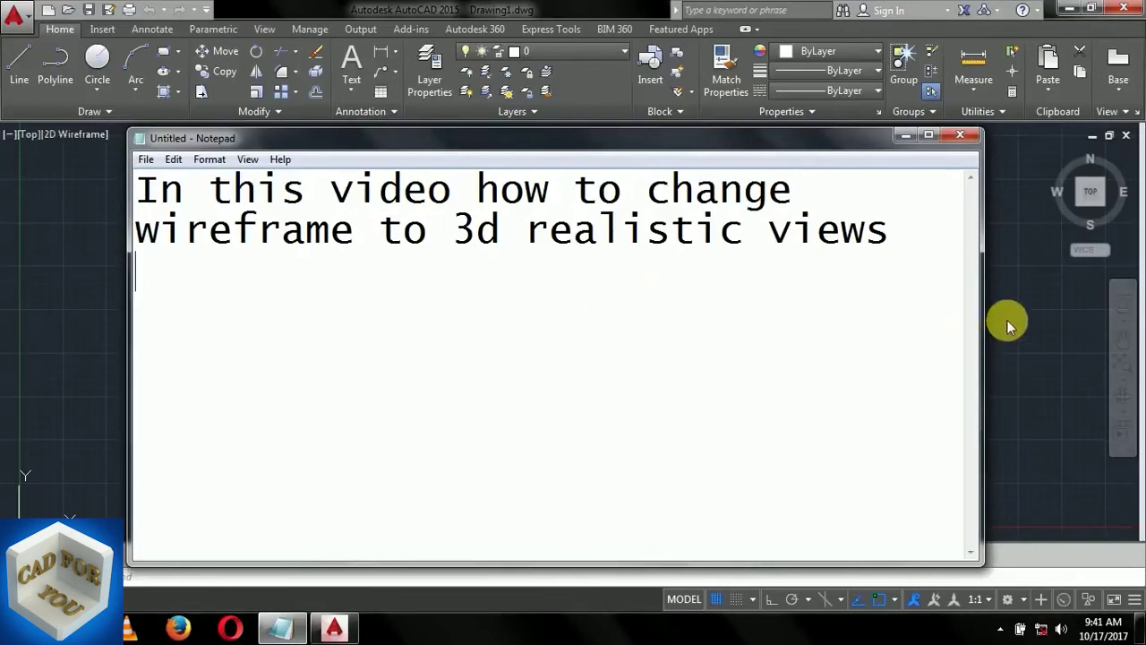
Replace the whole note with the single line 'lets see'
type("in")
key("BackSpace")
key("BackSpace")
key("ctrl+a")
type("lets see")
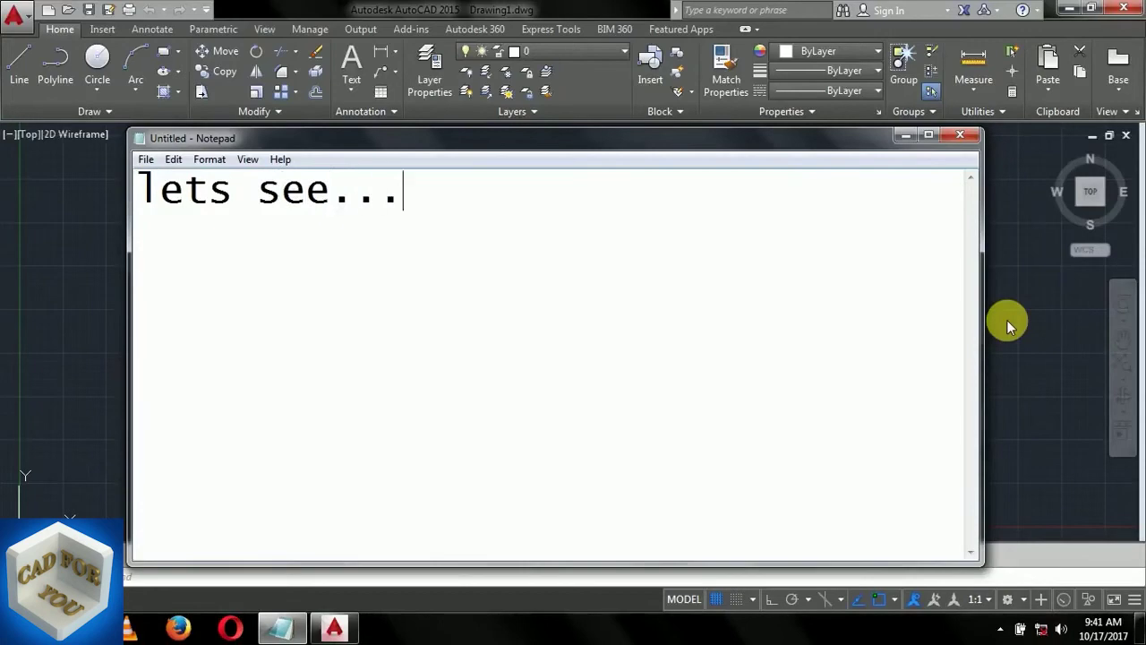
Start a new AutoCAD drawing, Drawing2, from the acad.dwt template
left_click(1017, 314)
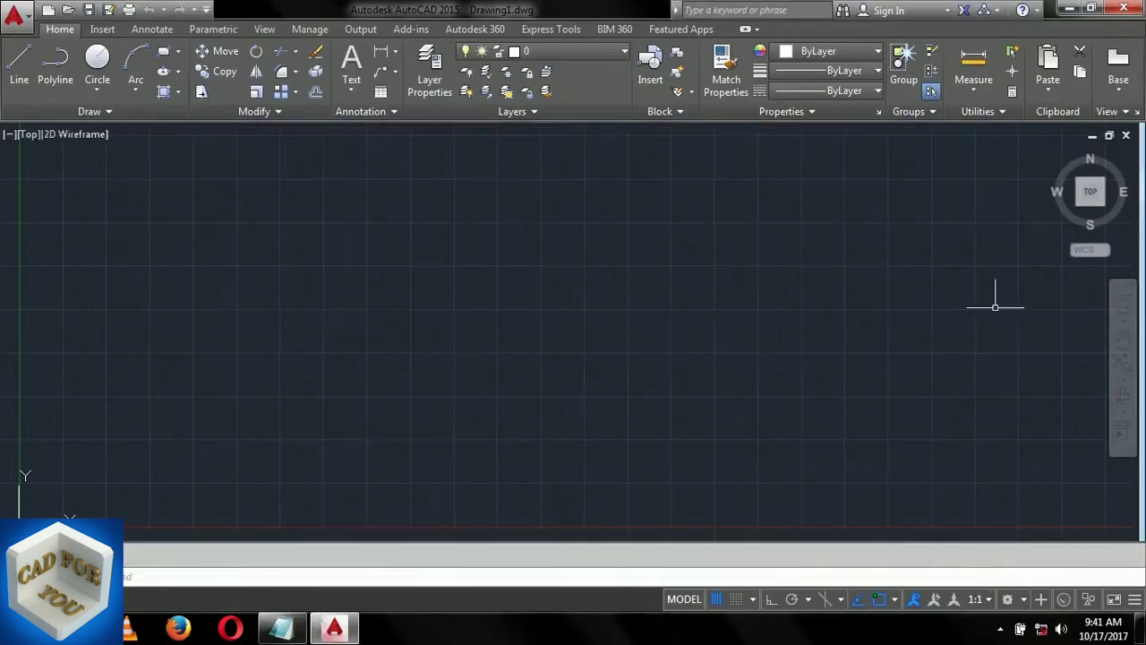
left_click(14, 13)
left_click(76, 106)
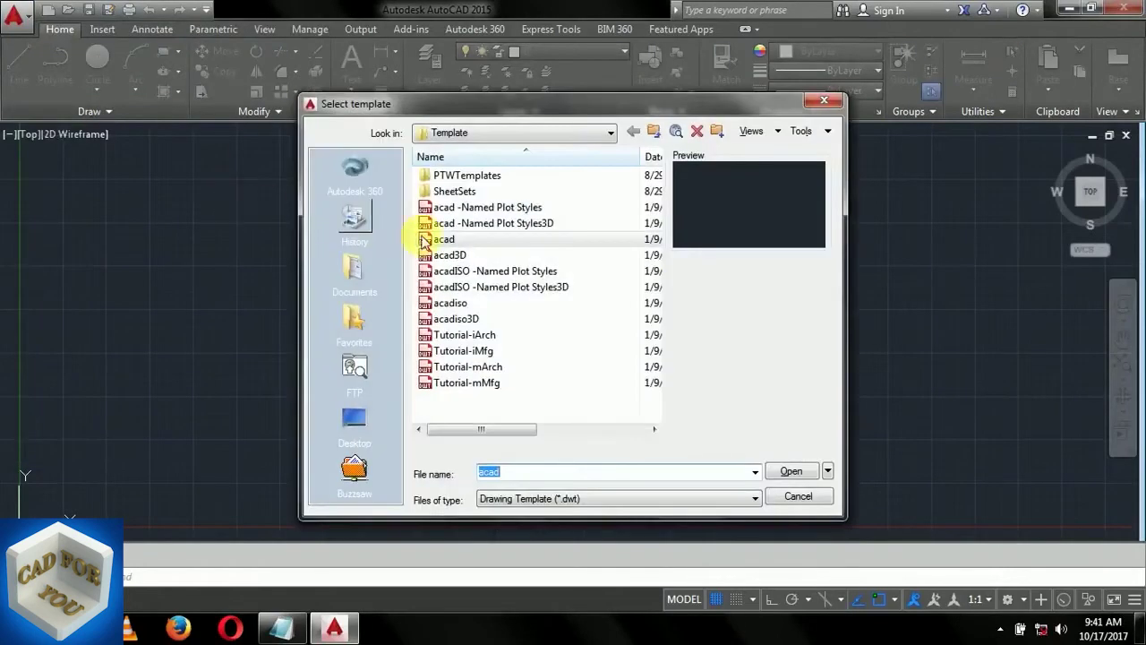
left_click(440, 239)
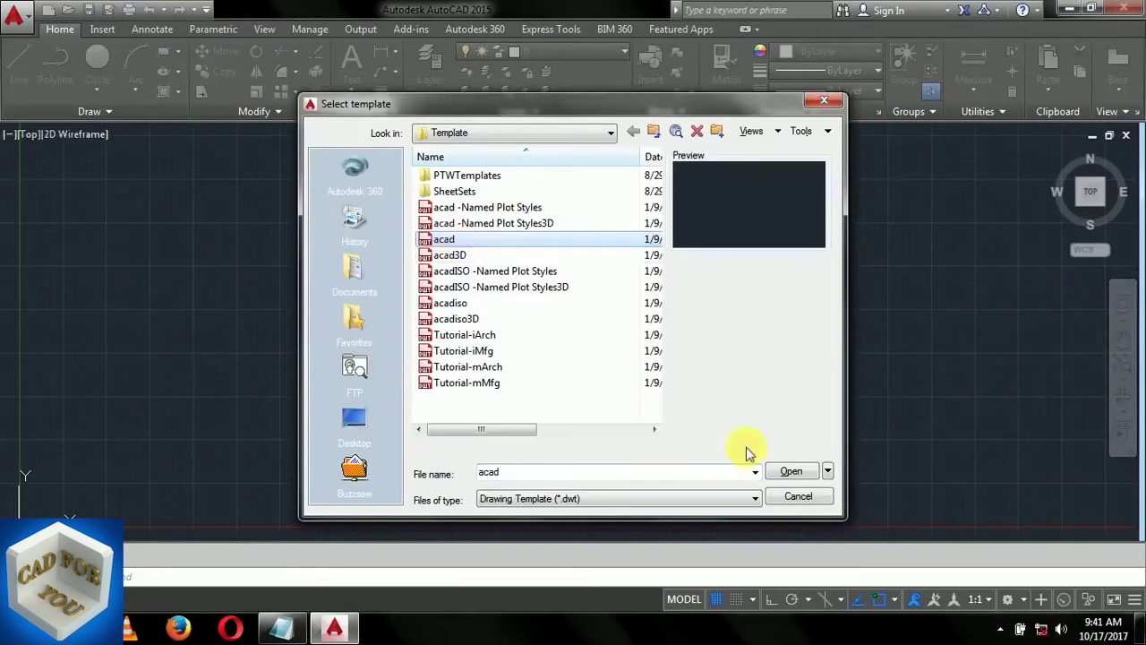
left_click(791, 471)
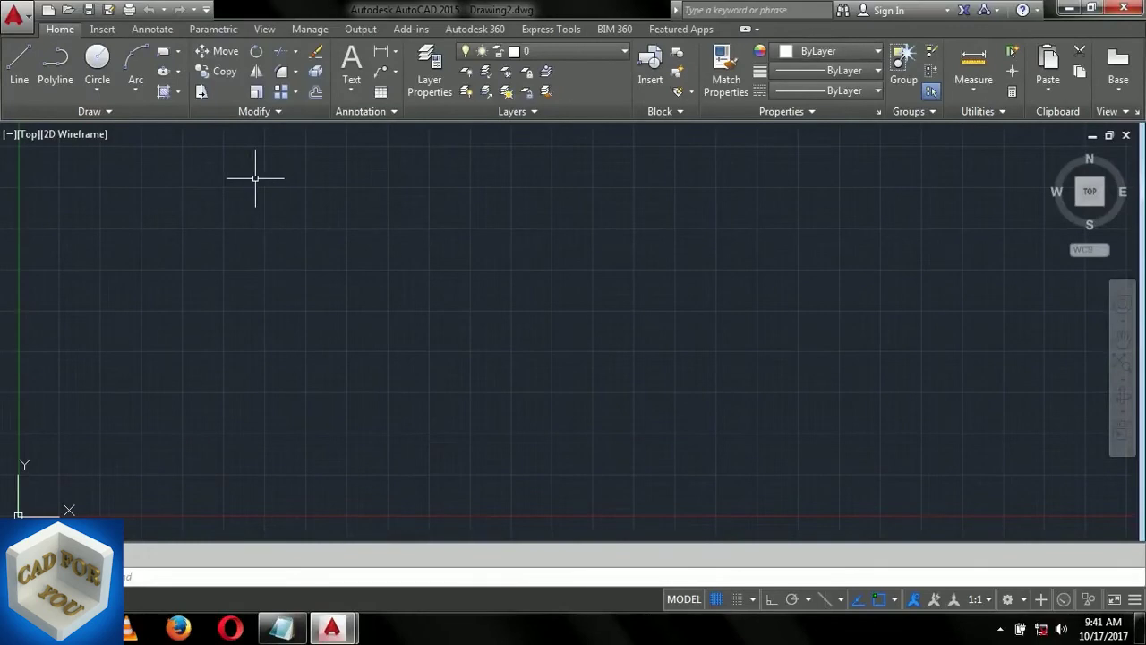
Draw a rectangle with the REC command by picking two opposite corners
type("rec")
key("Return")
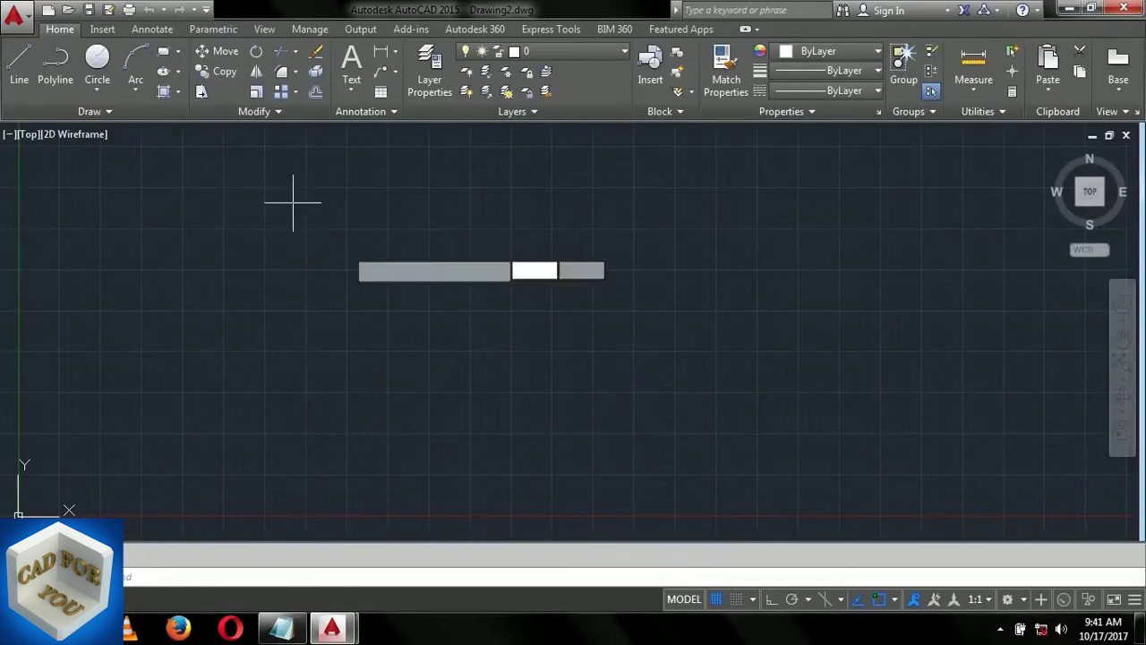
left_click(347, 251)
left_click(500, 326)
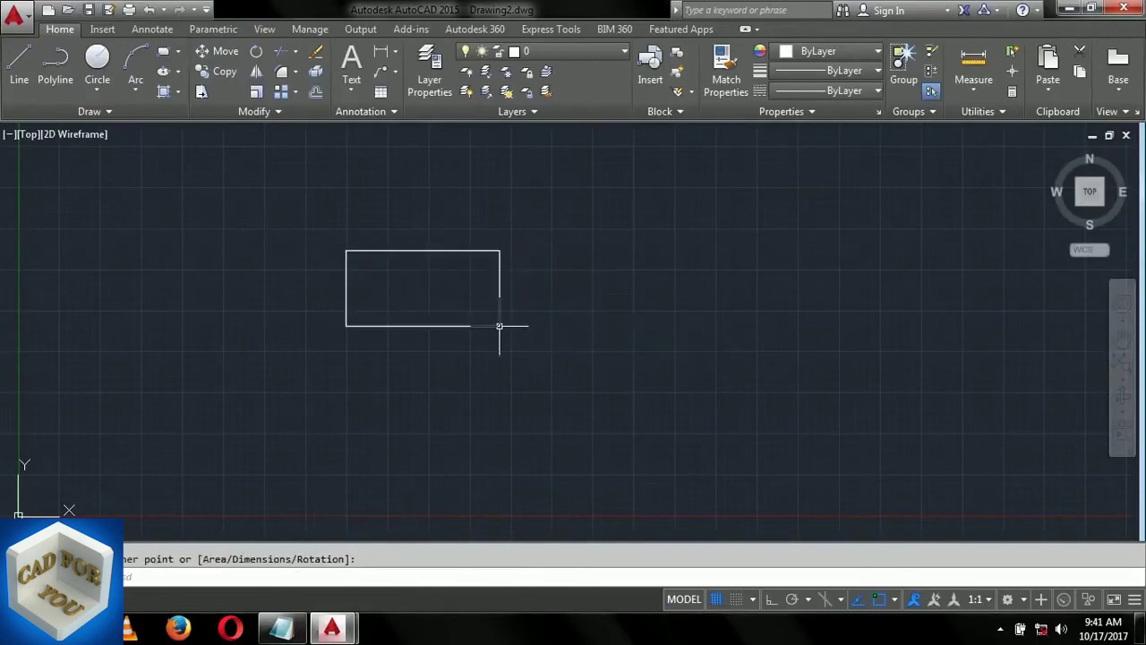
Extrude the rectangle with EXTRUDE, picking the height on screen to form a box
type("e")
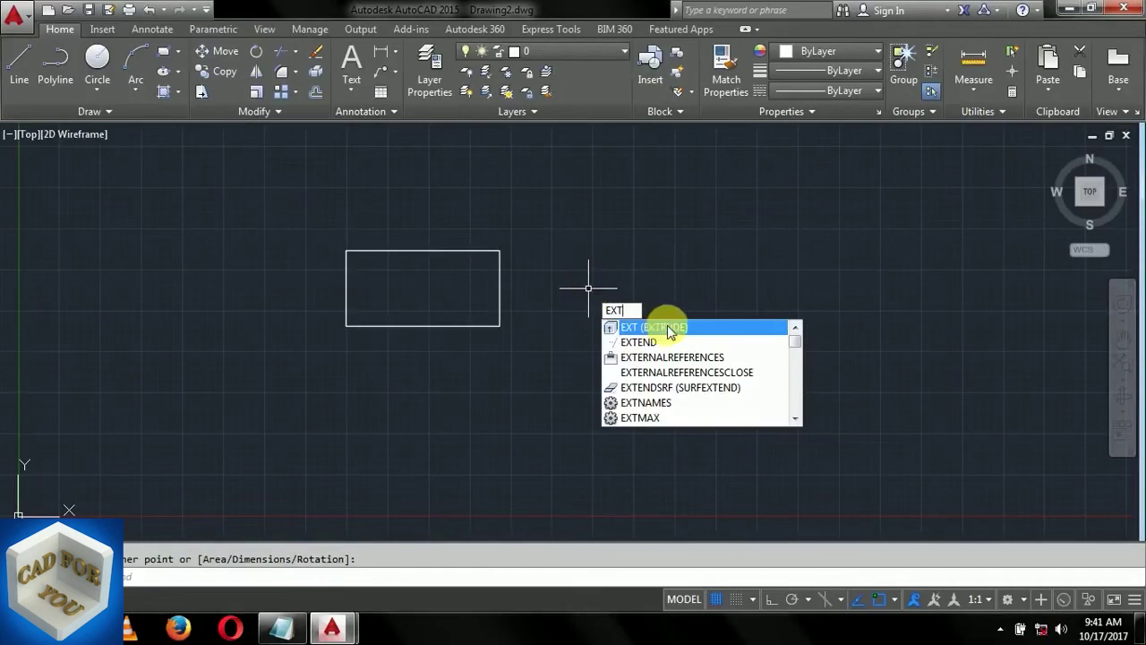
left_click(660, 325)
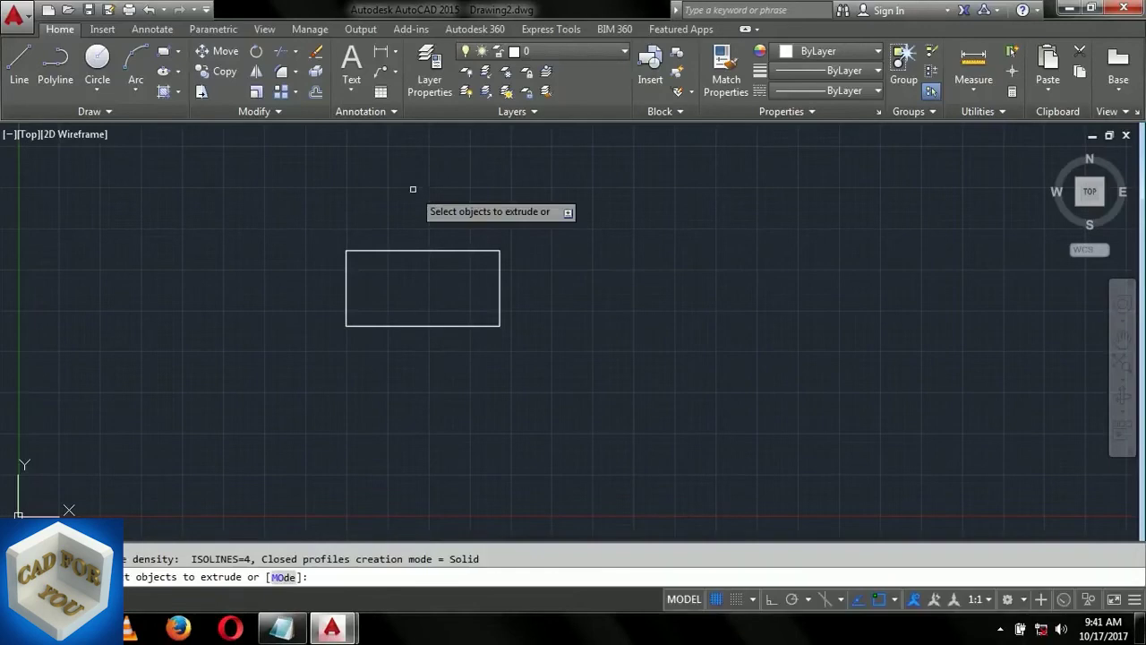
left_click(399, 252)
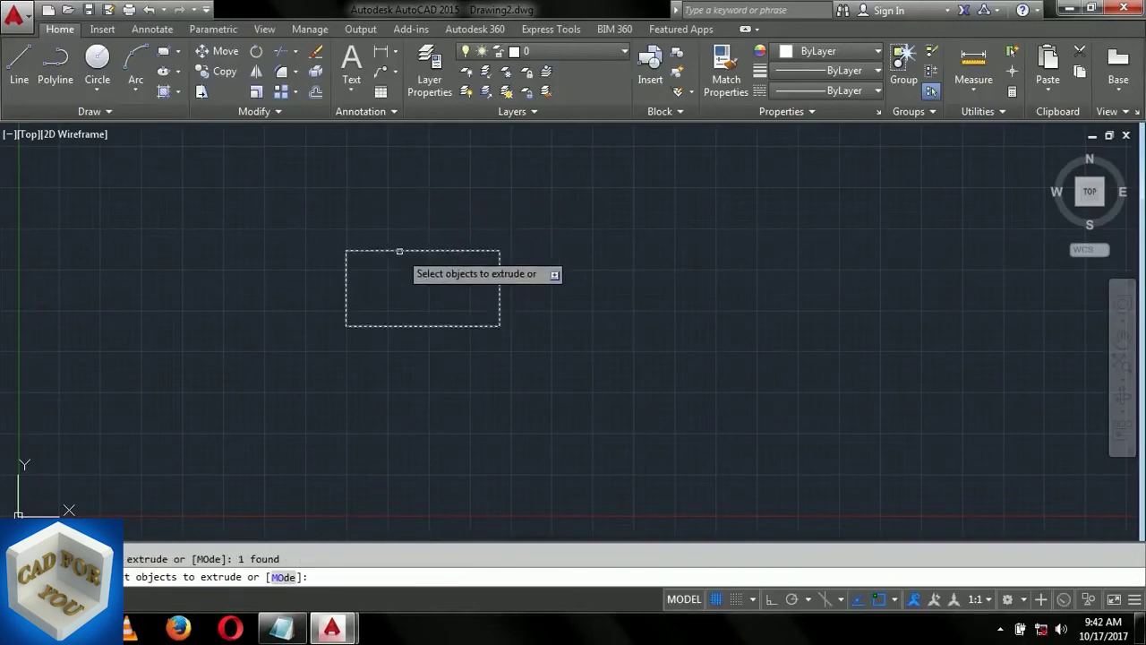
key("Return")
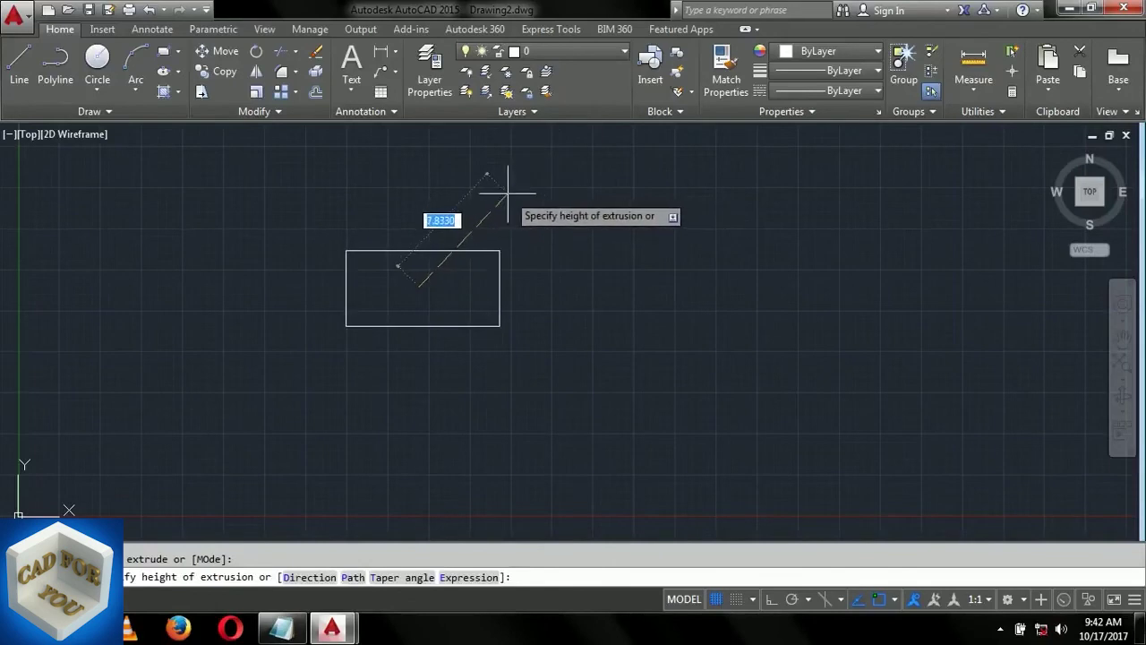
left_click(508, 192)
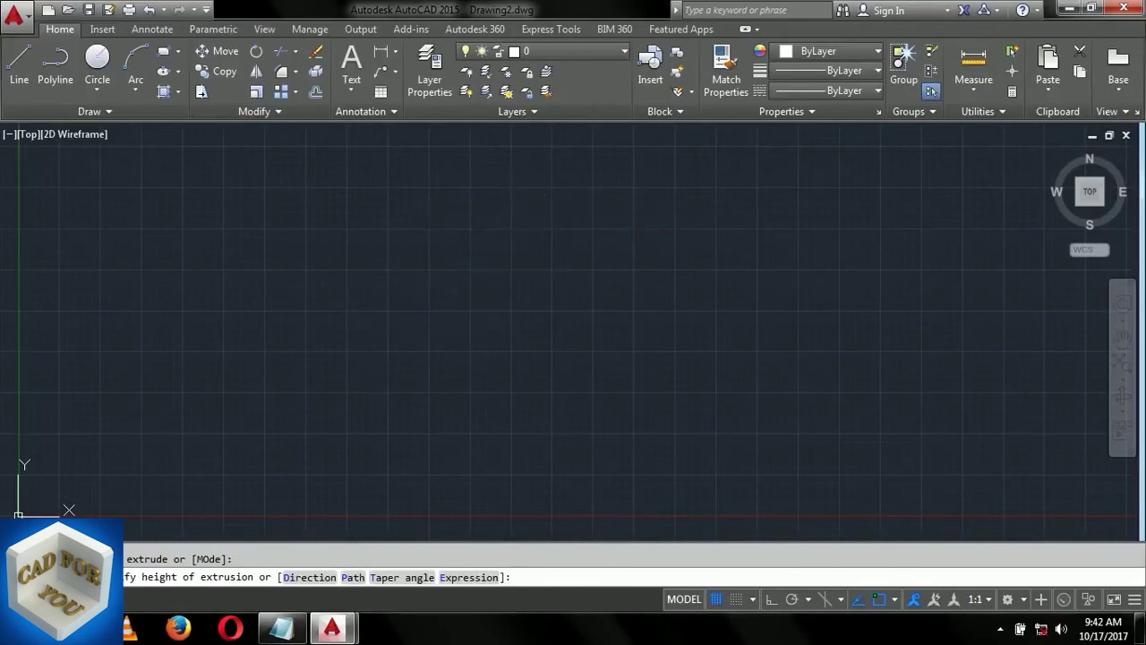
View the wireframe box from the ViewCube front, orbit it to an angle, then return to Notepad
left_click(1097, 207)
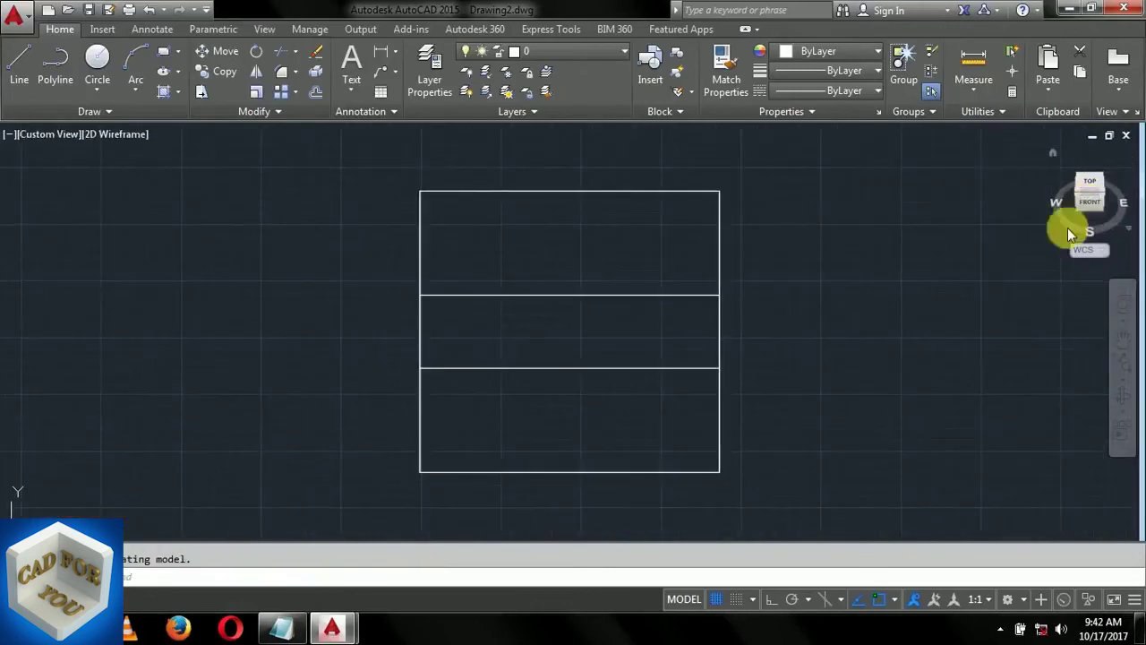
left_click(1124, 401)
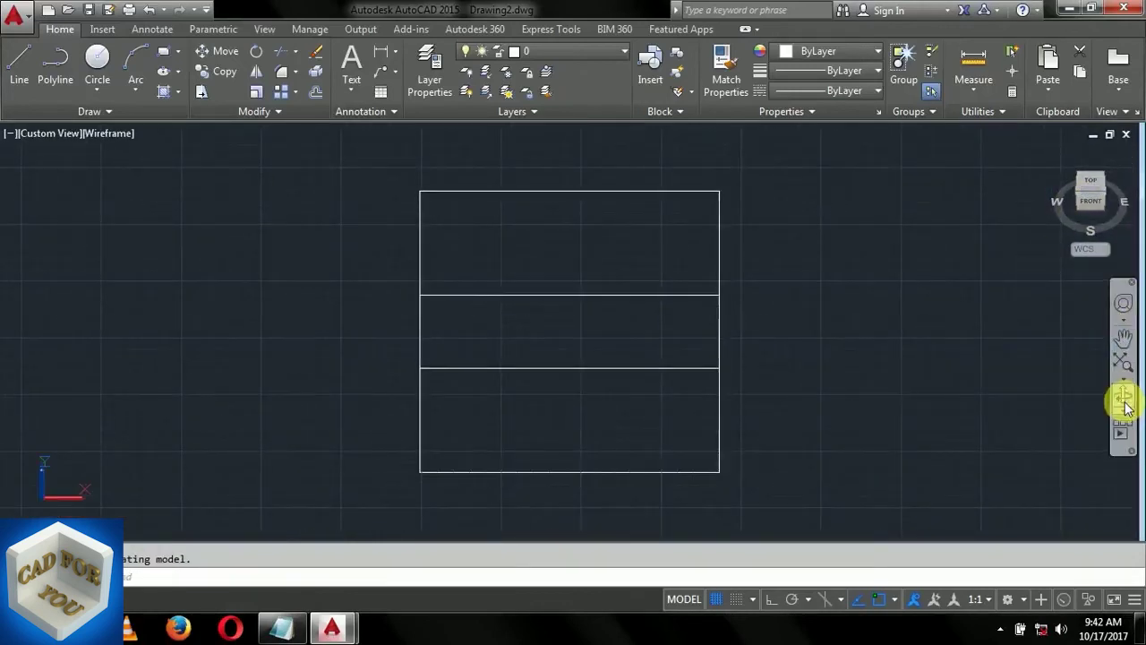
mouse_move(778, 315)
left_mouse_down()
mouse_move(1026, 276)
mouse_move(971, 285)
mouse_move(1003, 278)
left_mouse_up()
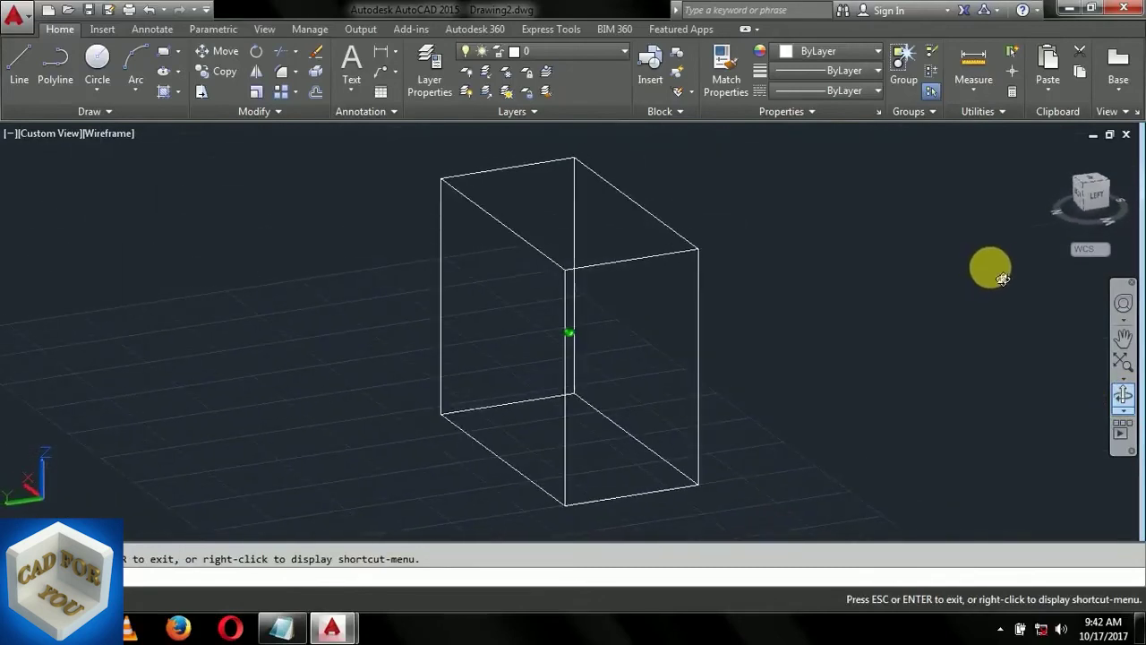
left_click(280, 627)
Replace the note with 'this is a wireframe view' and 'now see how to change the view....'
left_click(430, 499)
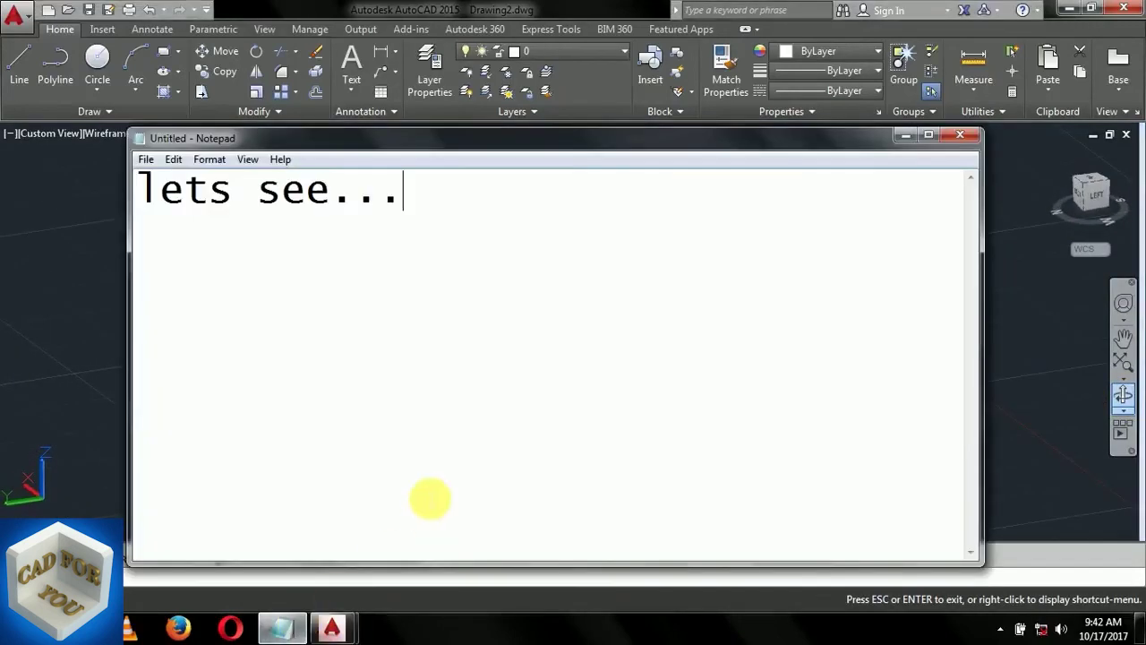
key("ctrl+a")
type("thi")
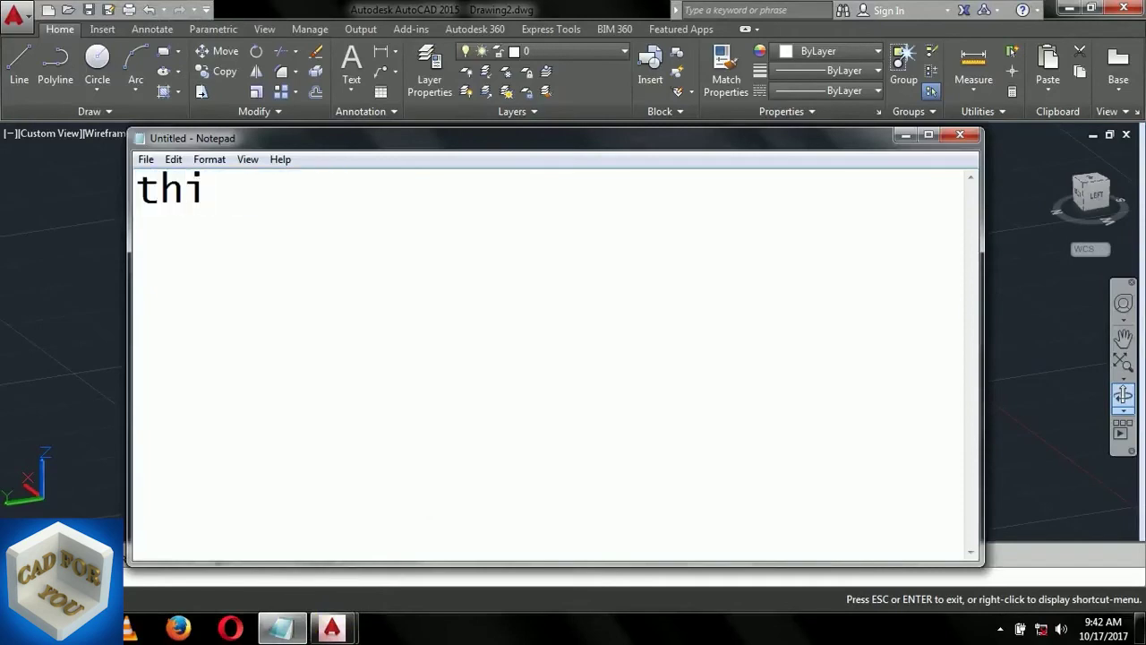
type("s is awi")
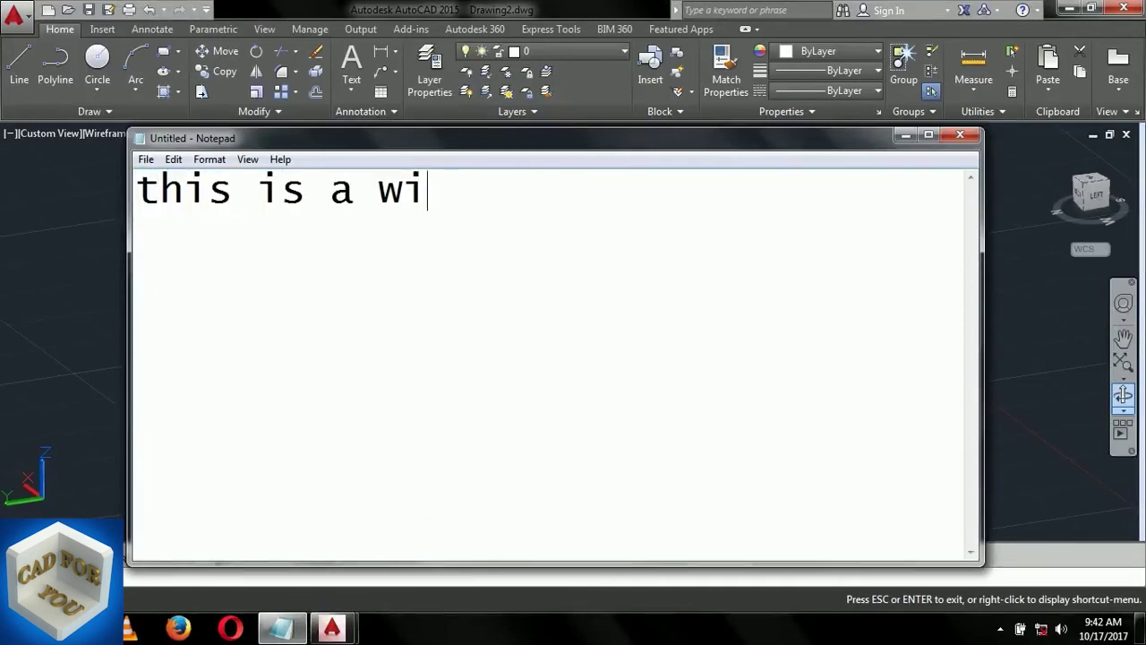
type("refram")
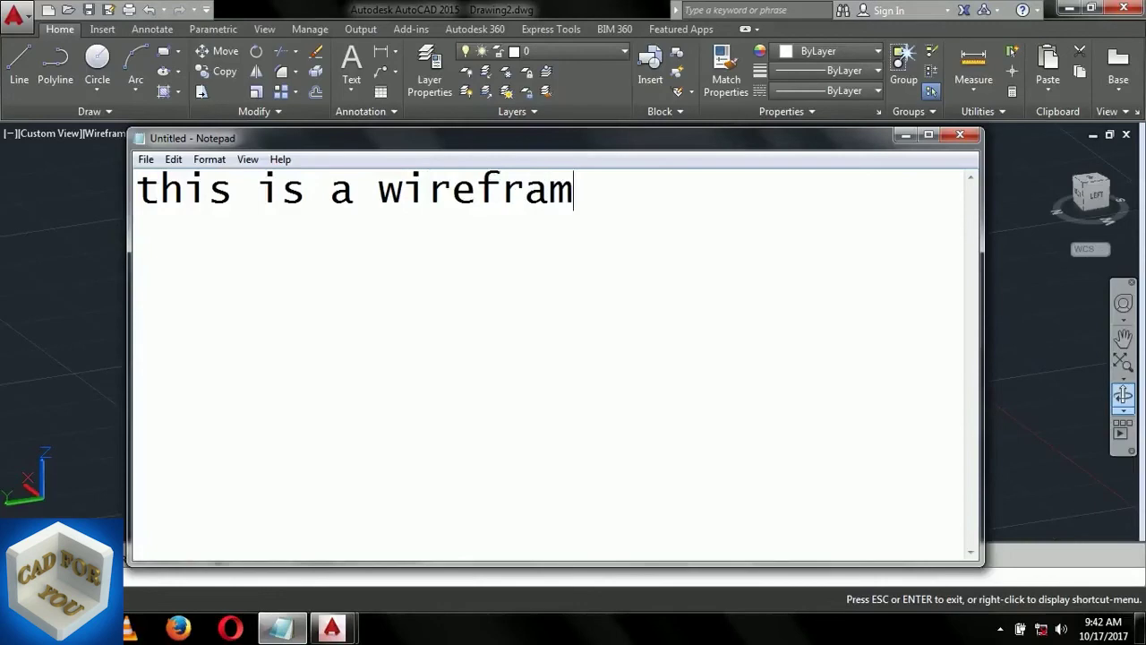
type("e vi")
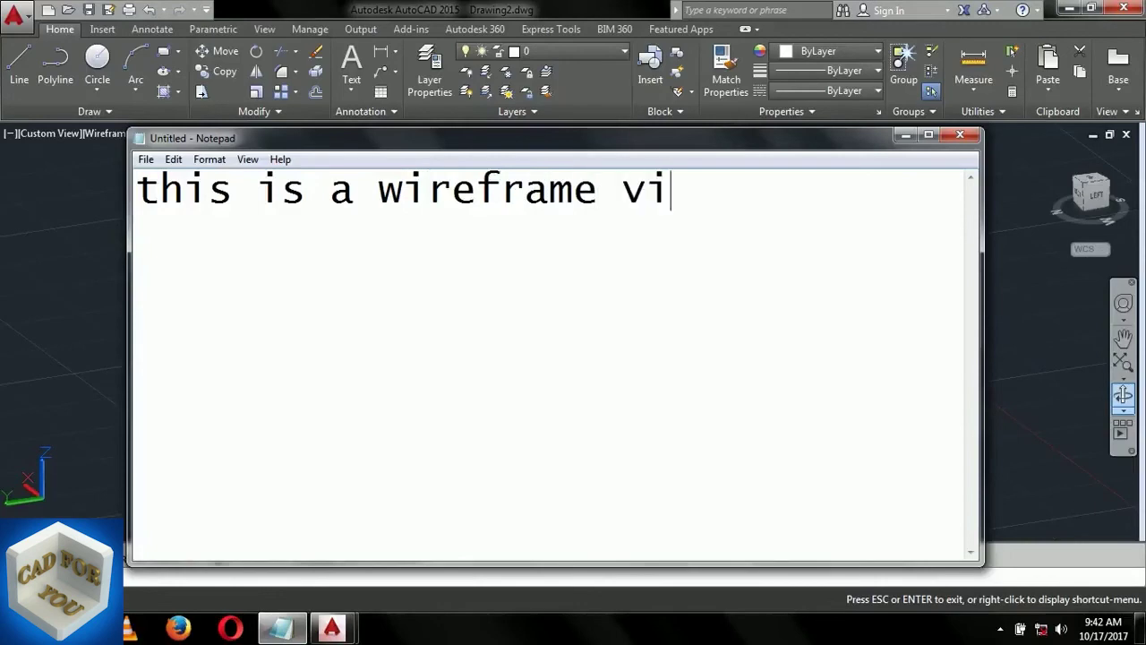
type("ew")
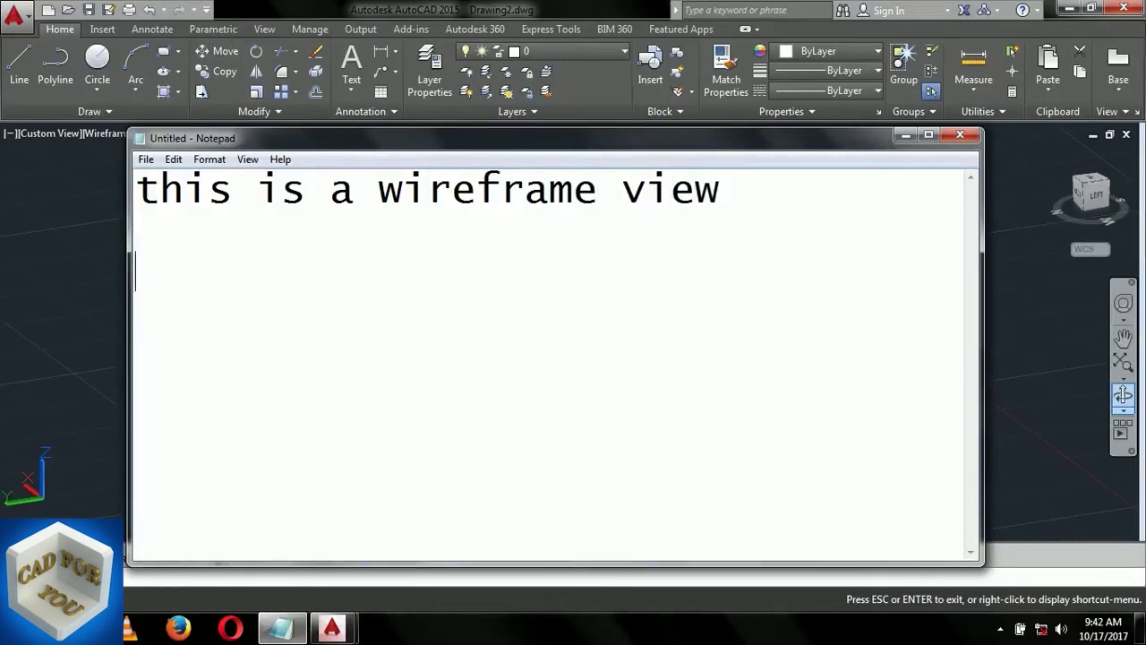
type("ow seehow ")
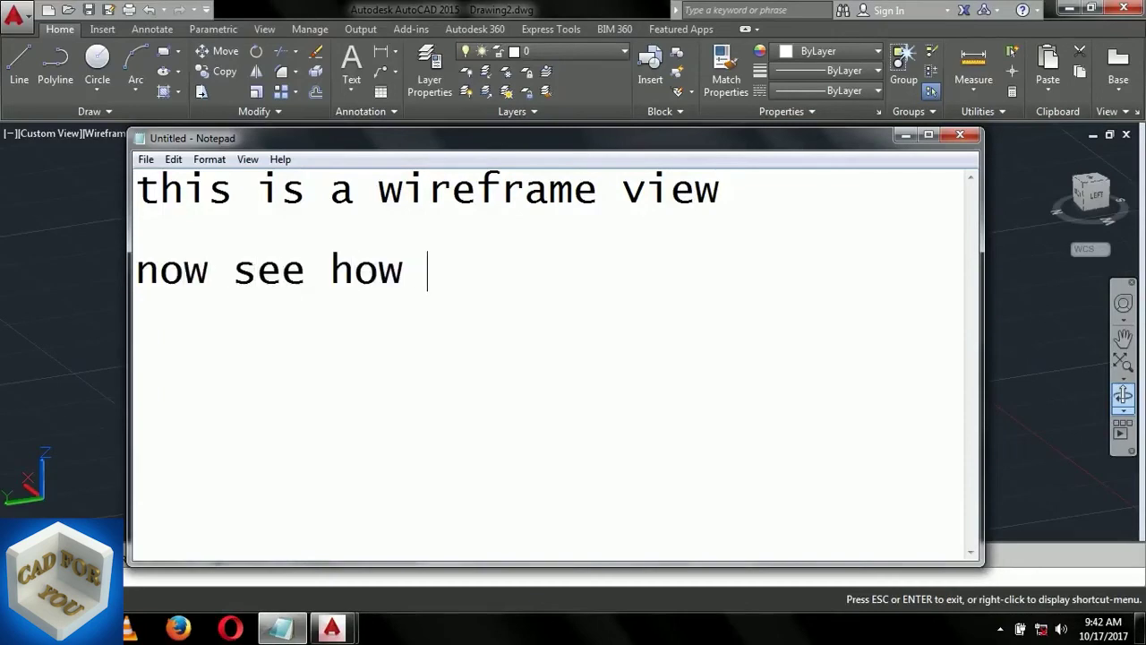
type("to change the ")
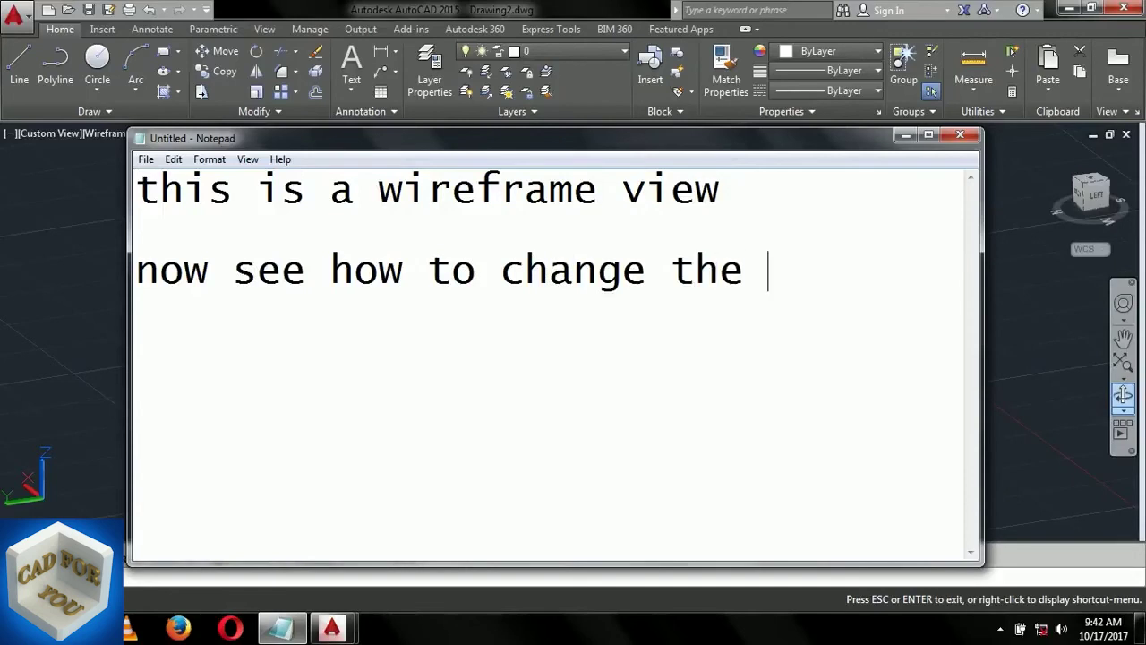
type("view")
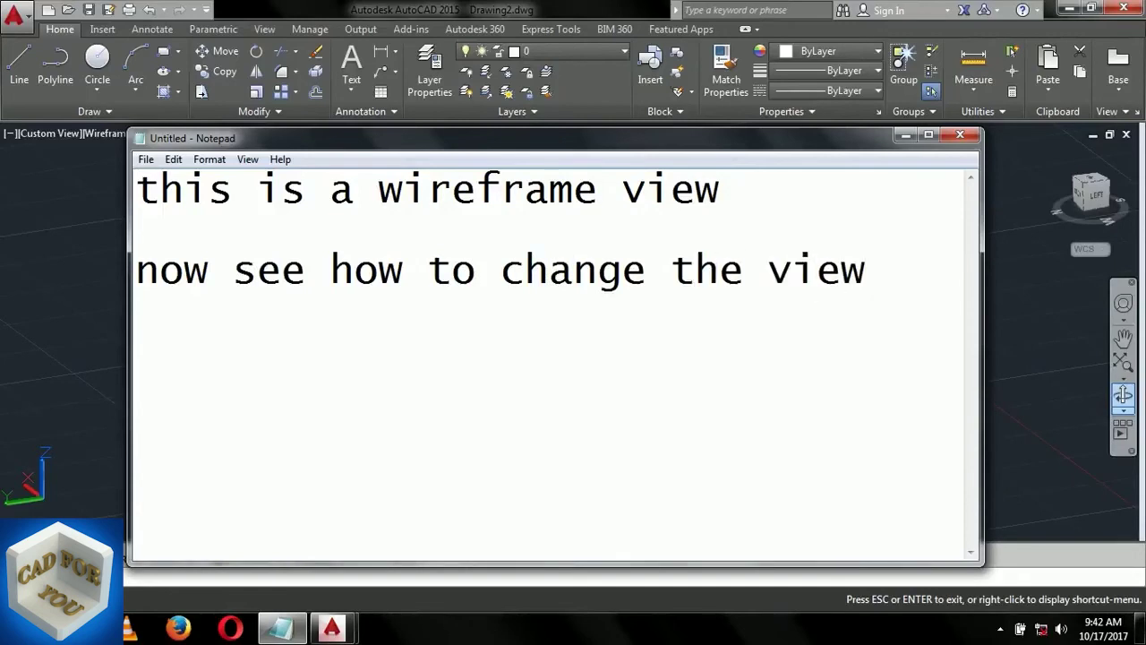
type("....")
Show the box in the Realistic visual style and orbit to view it from behind
left_click(998, 404)
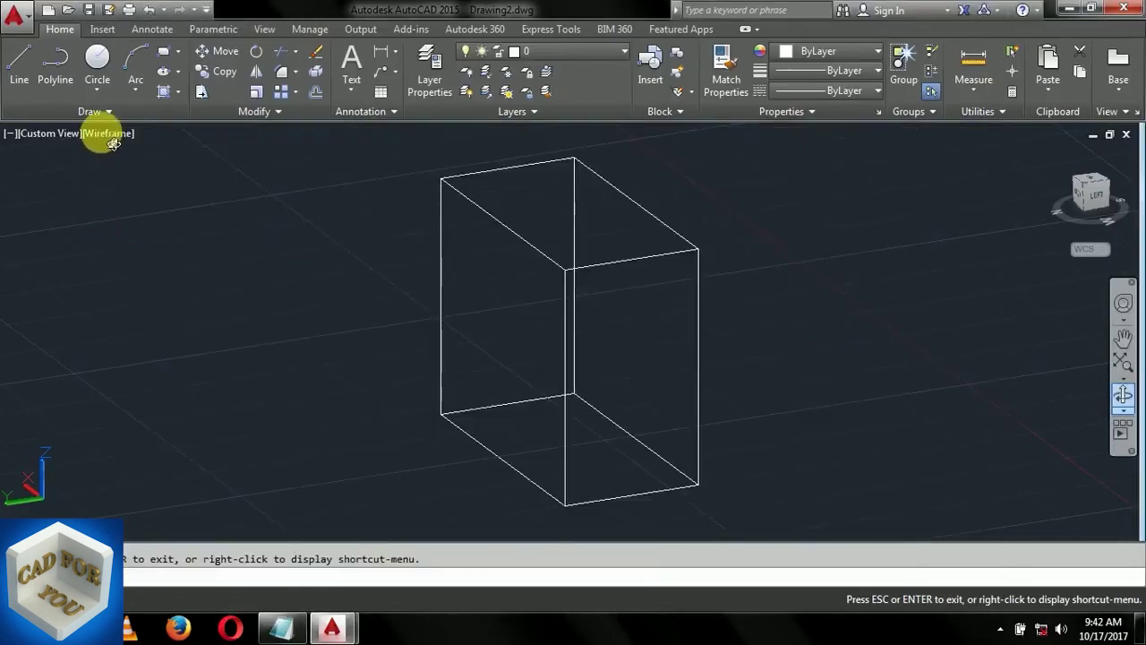
key("Escape")
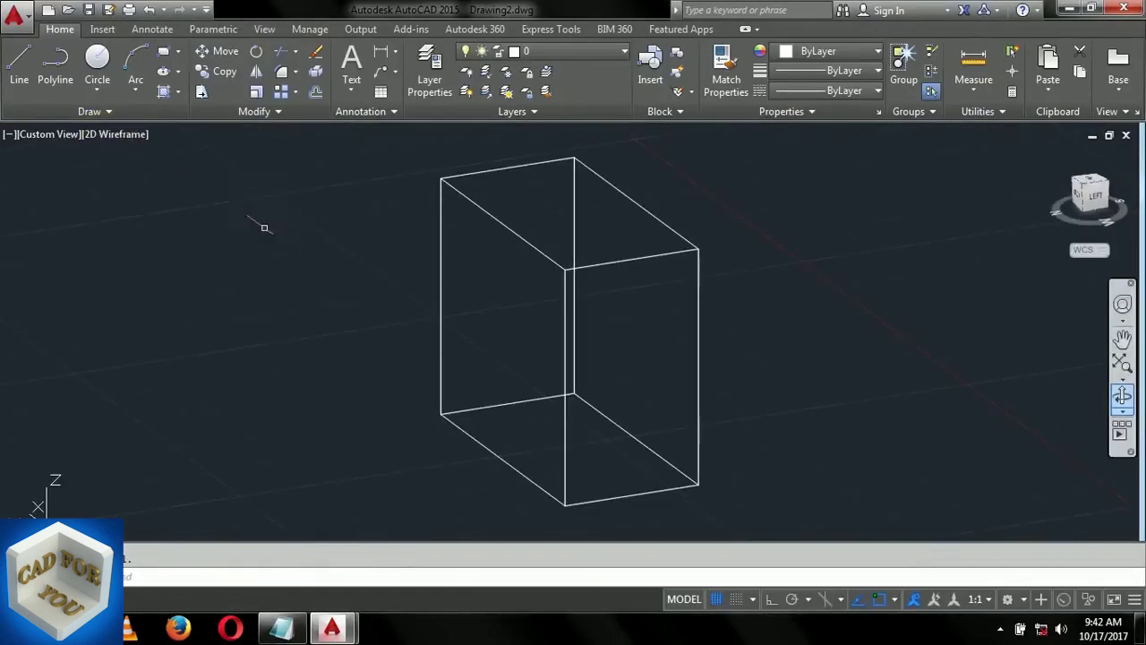
left_click(129, 139)
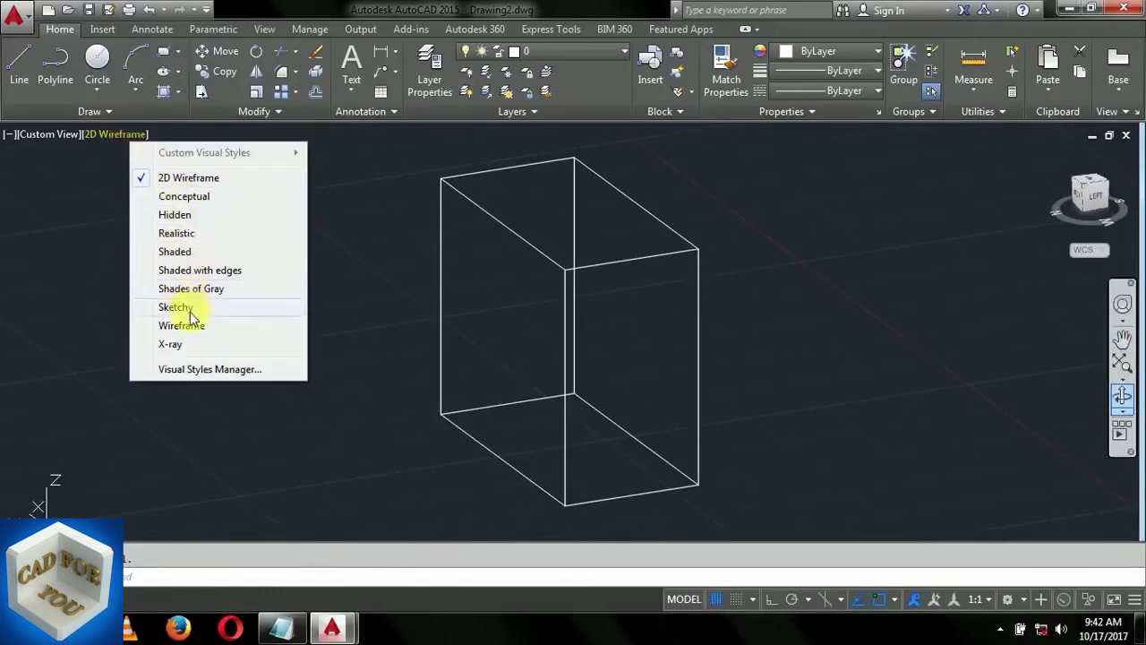
left_click(177, 233)
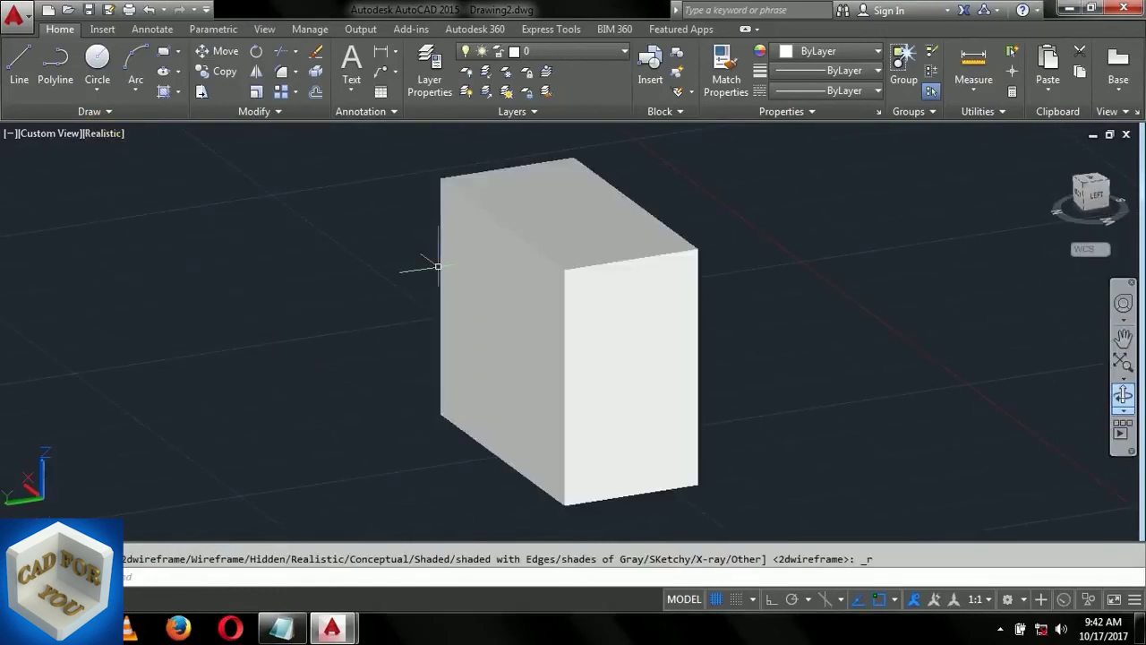
left_click(1118, 403)
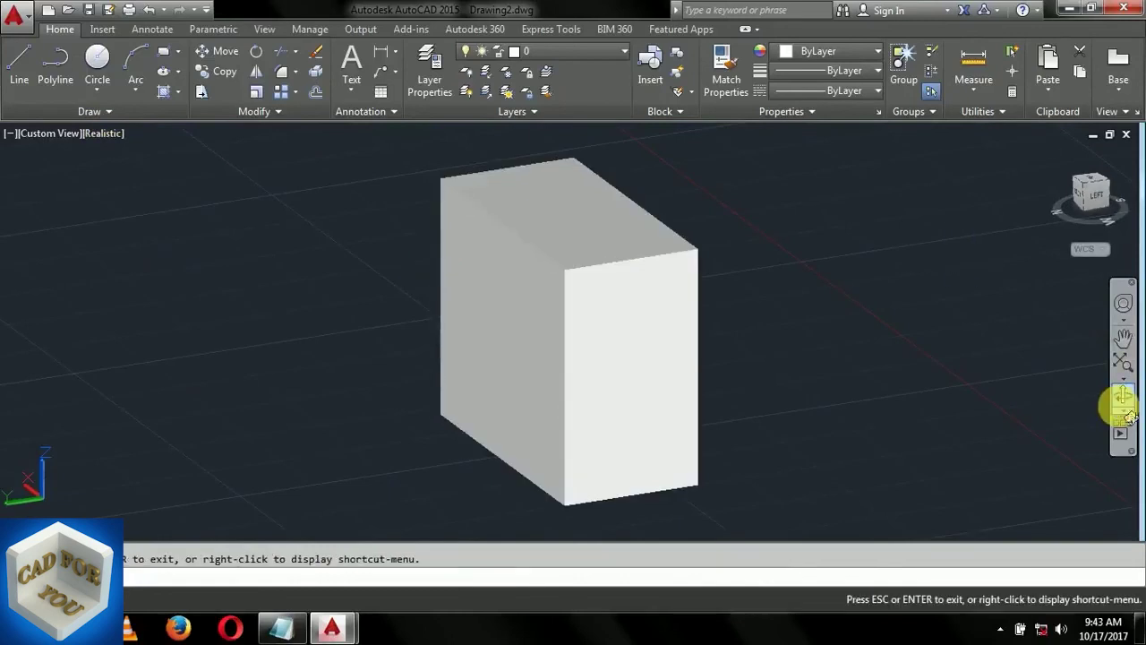
mouse_move(760, 350)
left_mouse_down()
mouse_move(913, 349)
mouse_move(792, 283)
mouse_move(695, 450)
mouse_move(608, 389)
left_mouse_up()
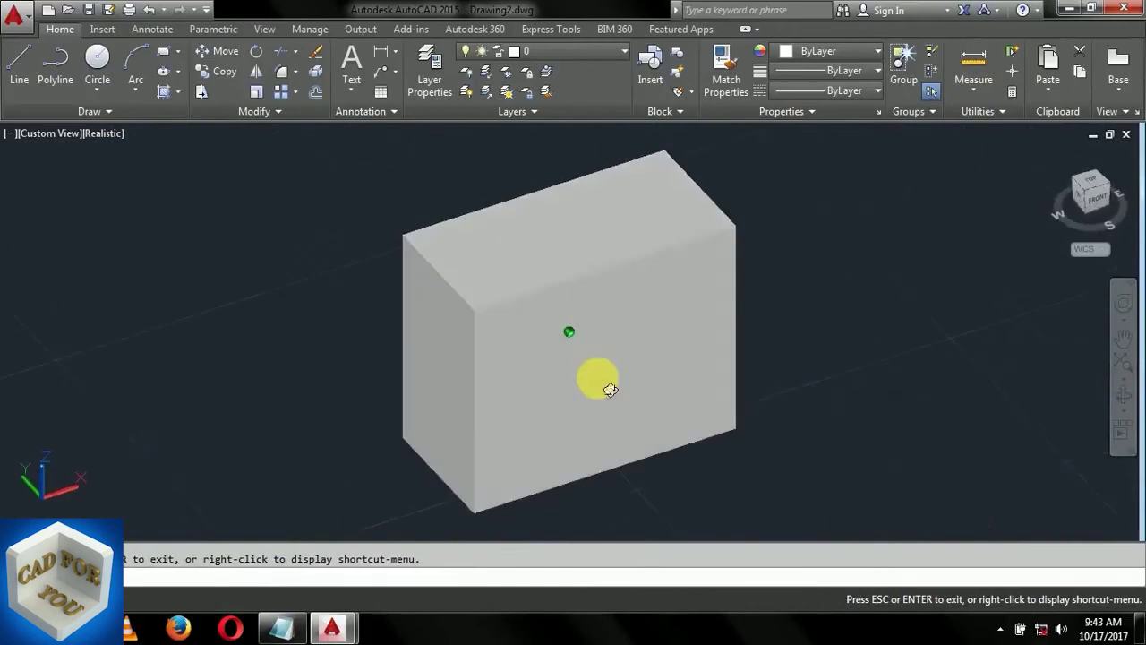
Add a new 'change color' line at the end of the Notepad note, then return to AutoCAD
left_click(283, 627)
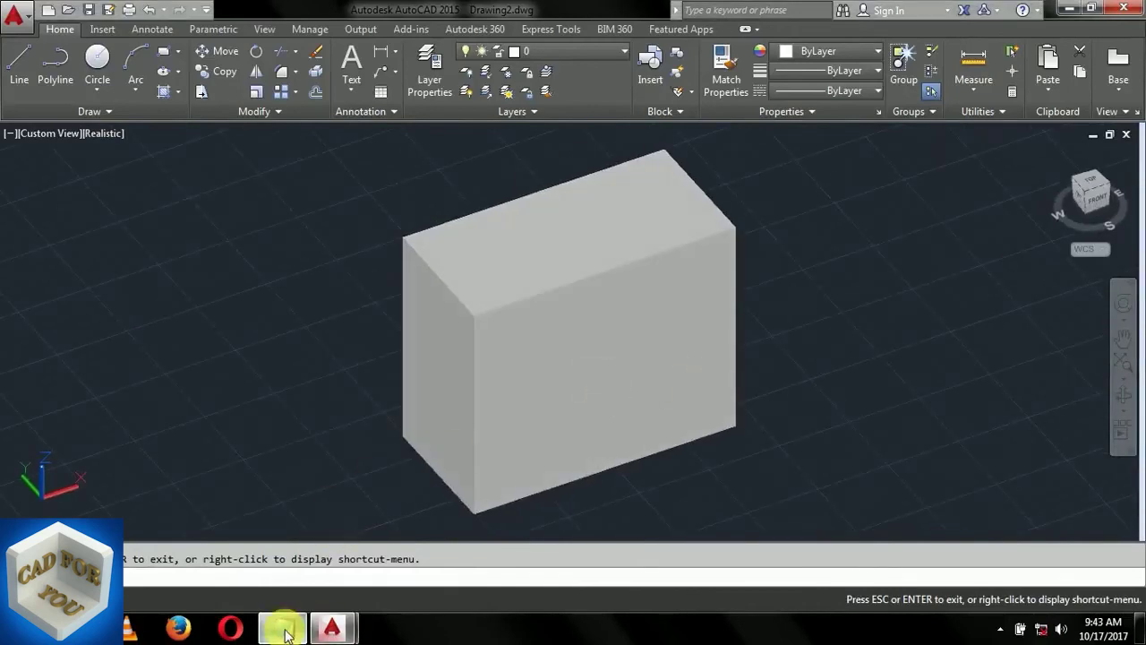
key("Return")
type("ch")
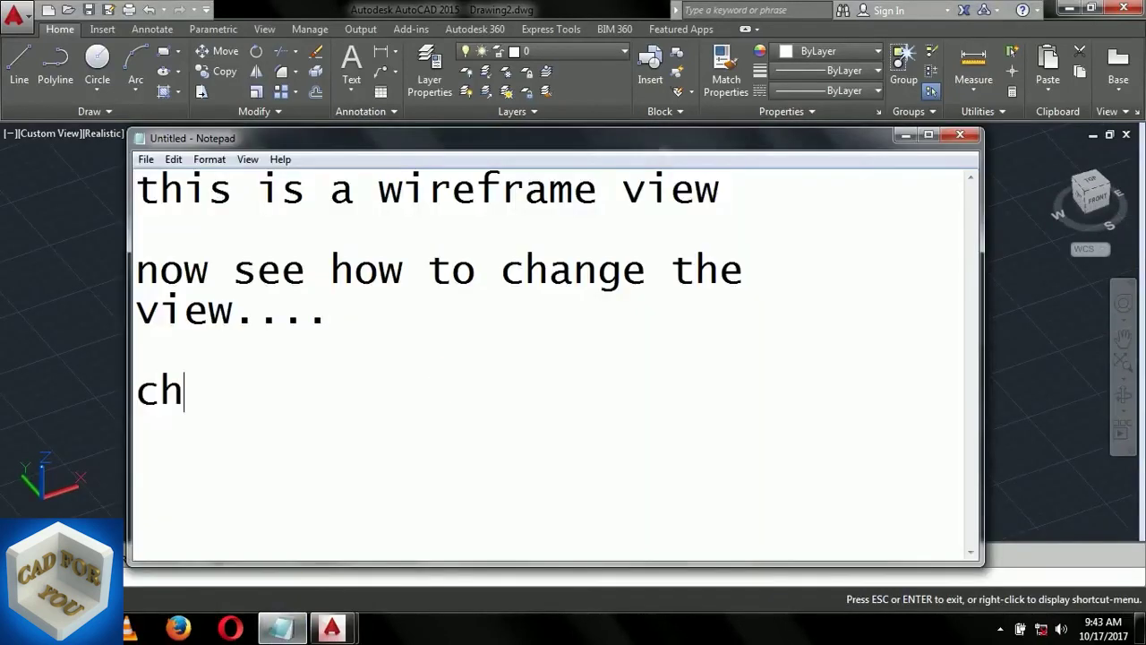
type("ange color....")
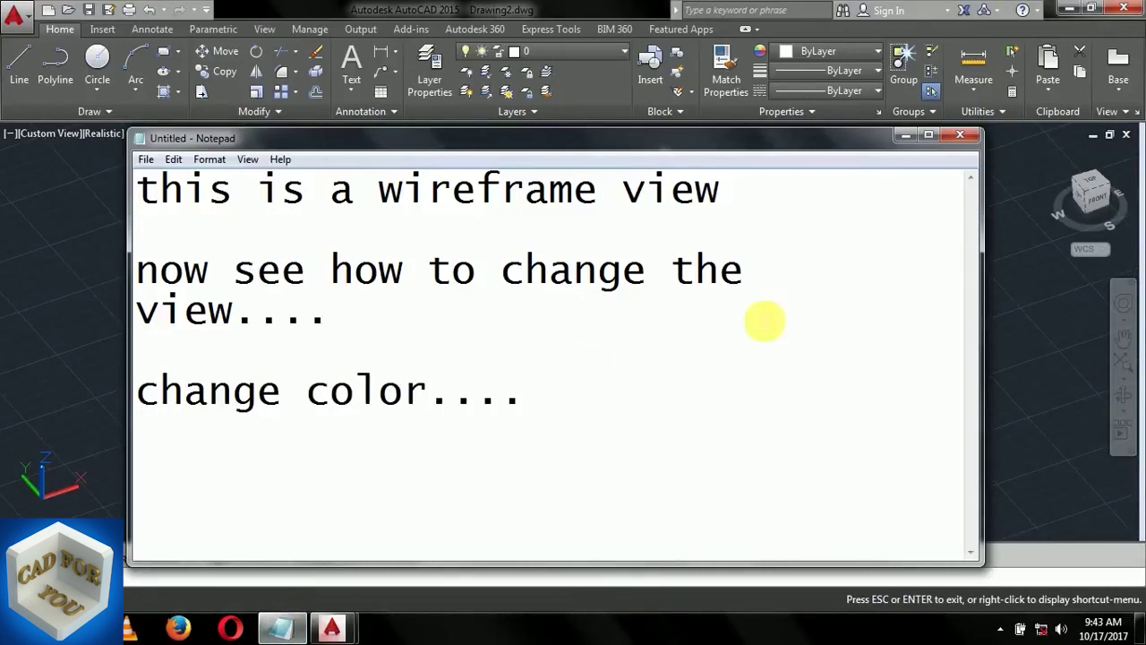
left_click(1042, 321)
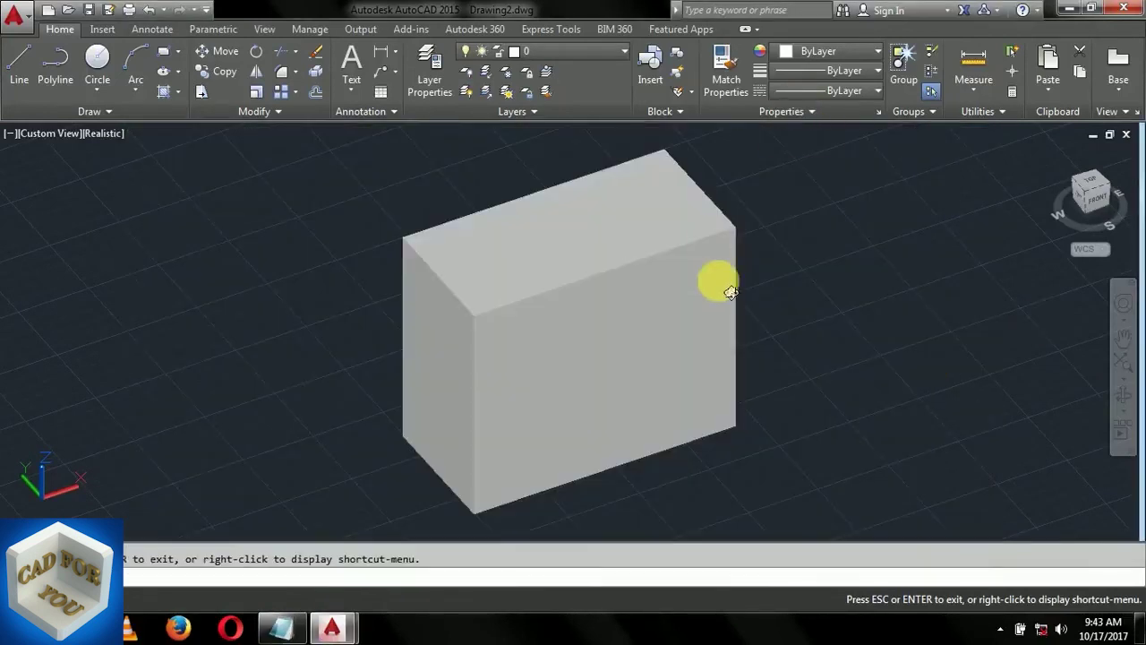
Color the box orange (205,105,40) using the Properties panel Color list
key("Escape")
left_click(653, 262)
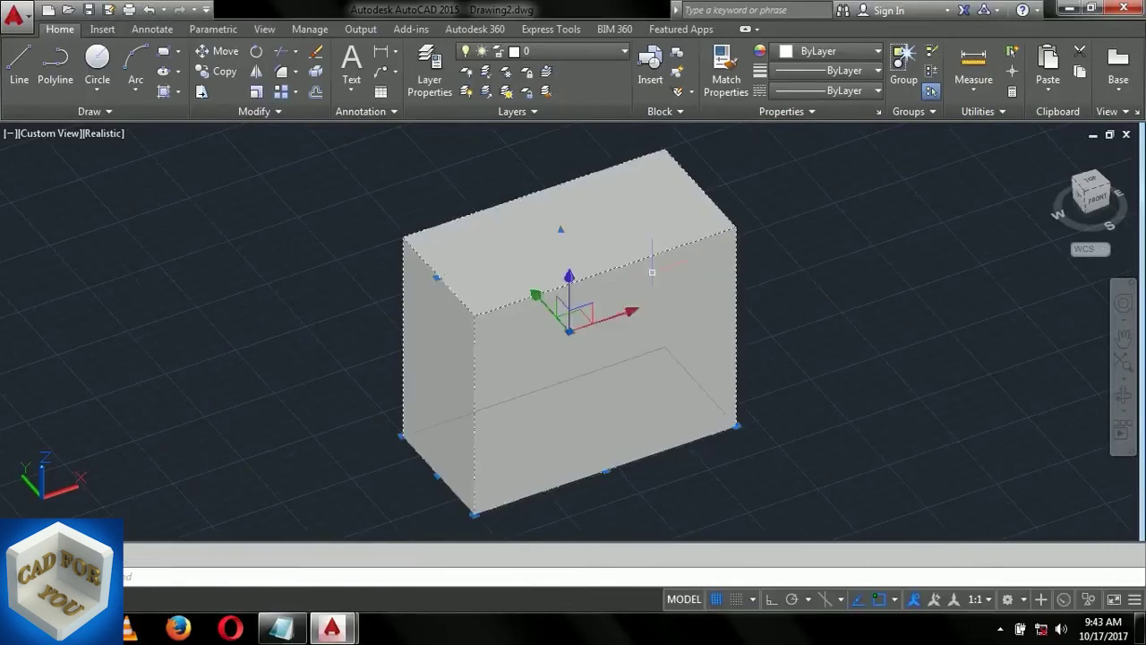
left_click(833, 46)
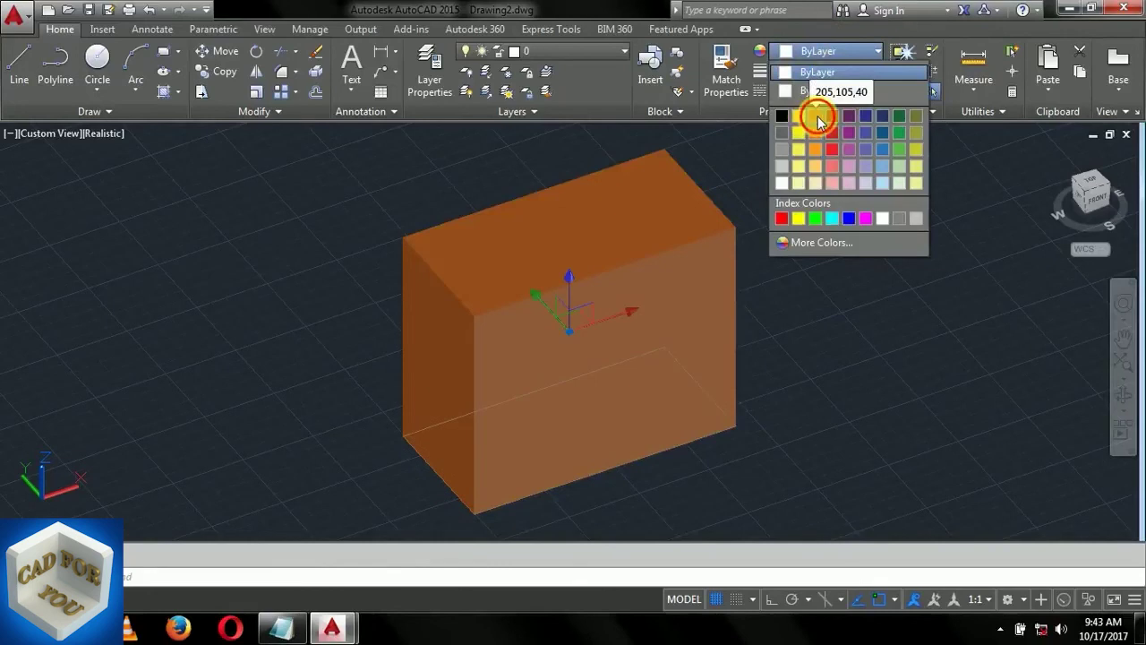
left_click(815, 116)
left_click(912, 212)
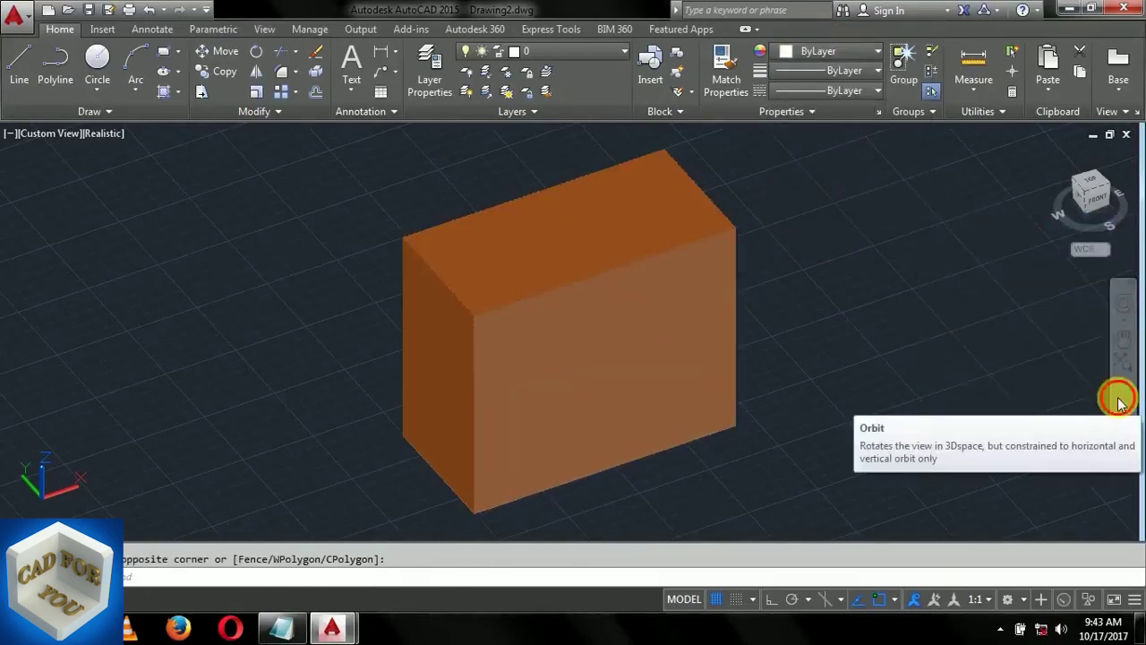
left_click(1118, 403)
Orbit the orange box and switch it to the Sketchy visual style
mouse_move(1030, 391)
left_mouse_down()
mouse_move(1066, 379)
mouse_move(973, 287)
mouse_move(750, 350)
mouse_move(683, 399)
mouse_move(689, 414)
left_mouse_up()
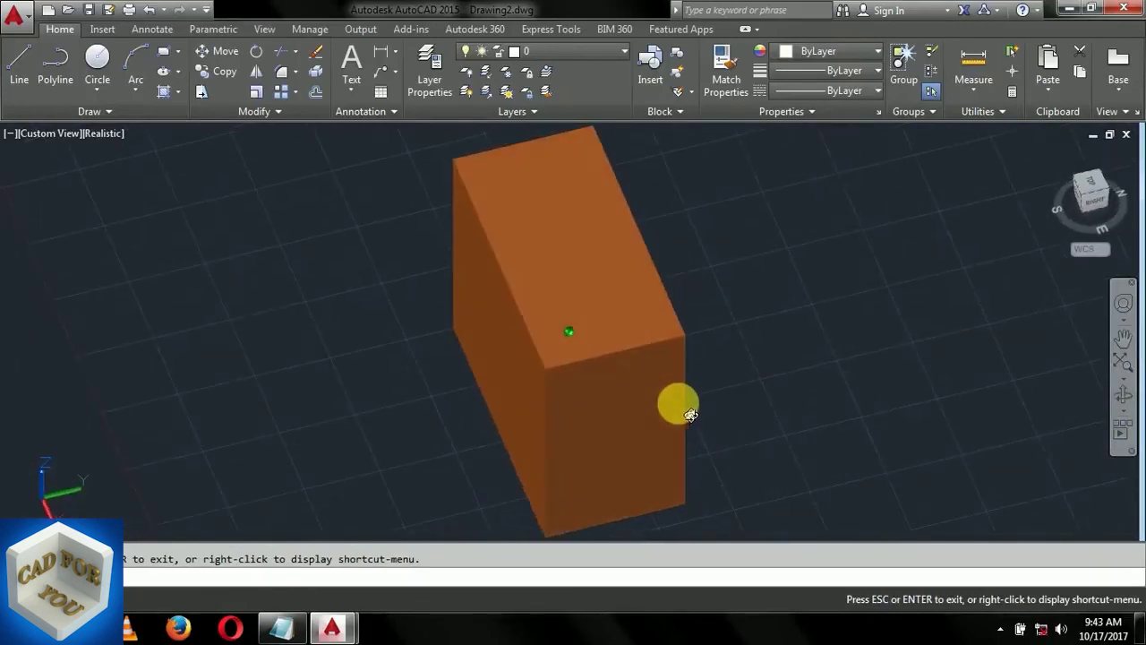
left_click(100, 135)
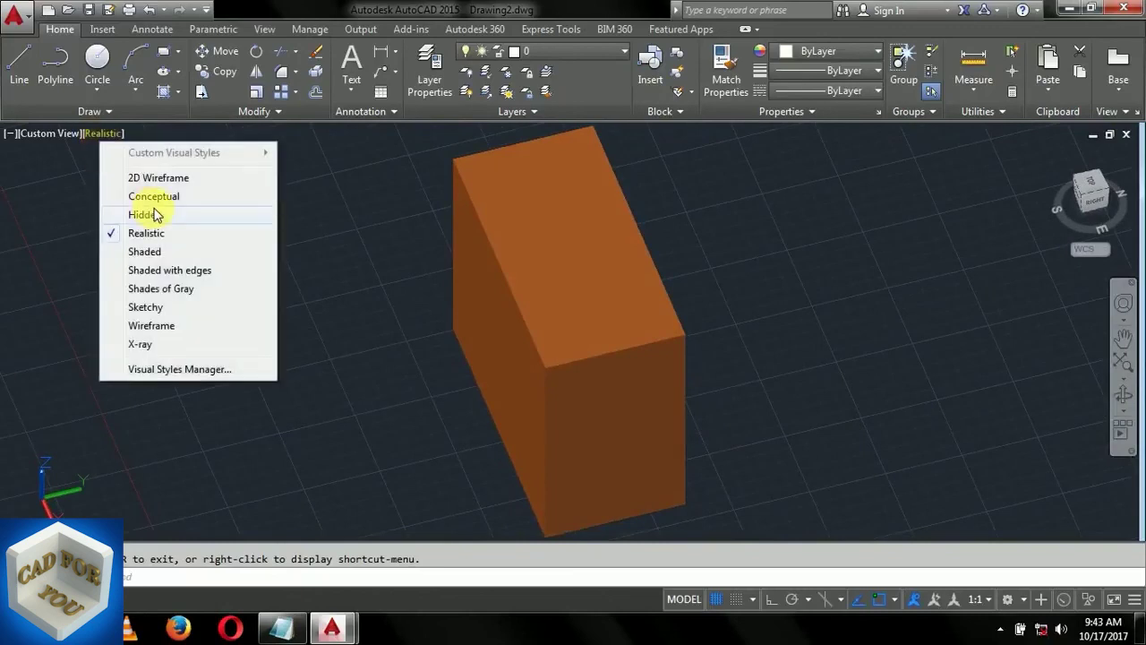
left_click(148, 306)
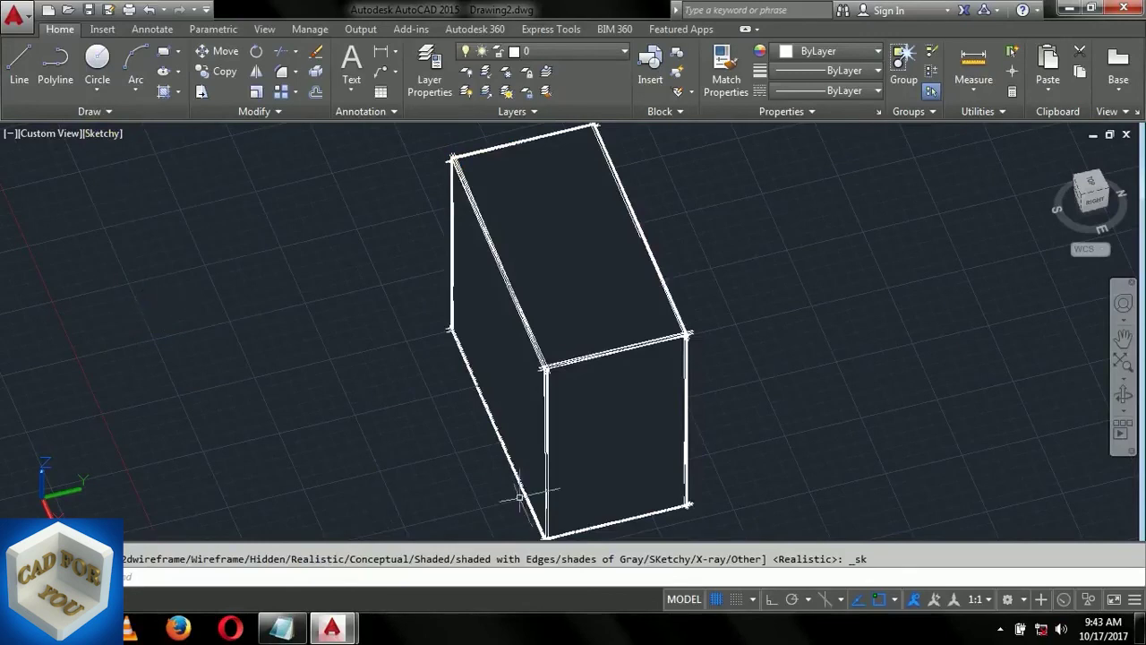
Orbit to a near-front view, restore the Realistic visual style, and bring Notepad forward
left_click(1123, 397)
mouse_move(775, 313)
left_mouse_down()
mouse_move(753, 325)
mouse_move(657, 271)
left_mouse_up()
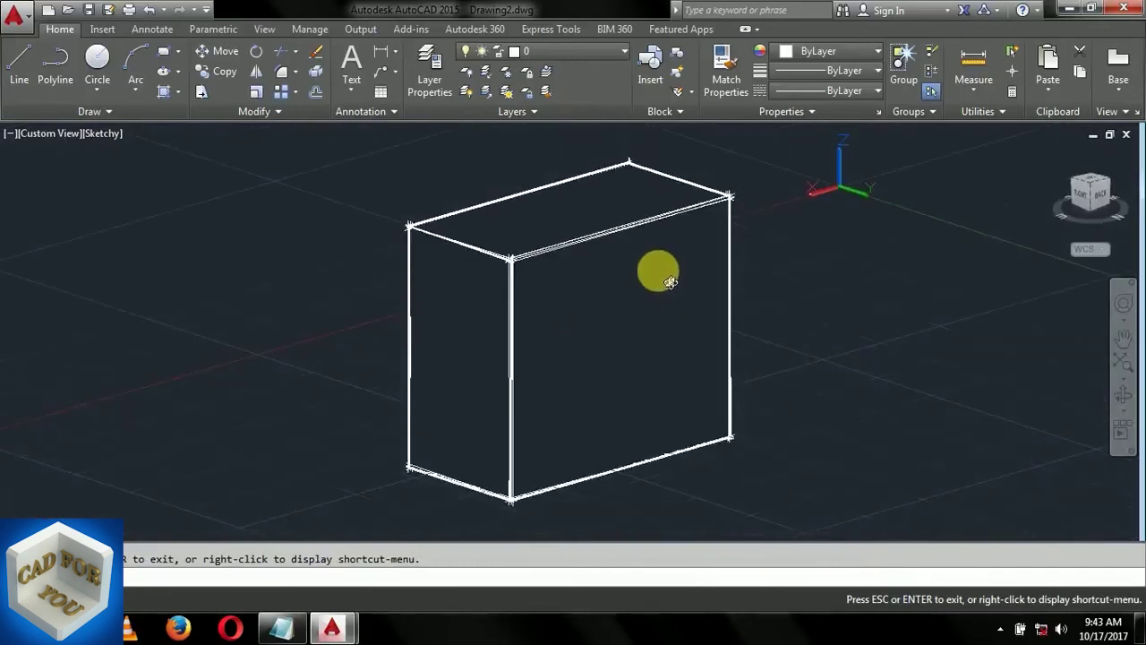
left_click(103, 133)
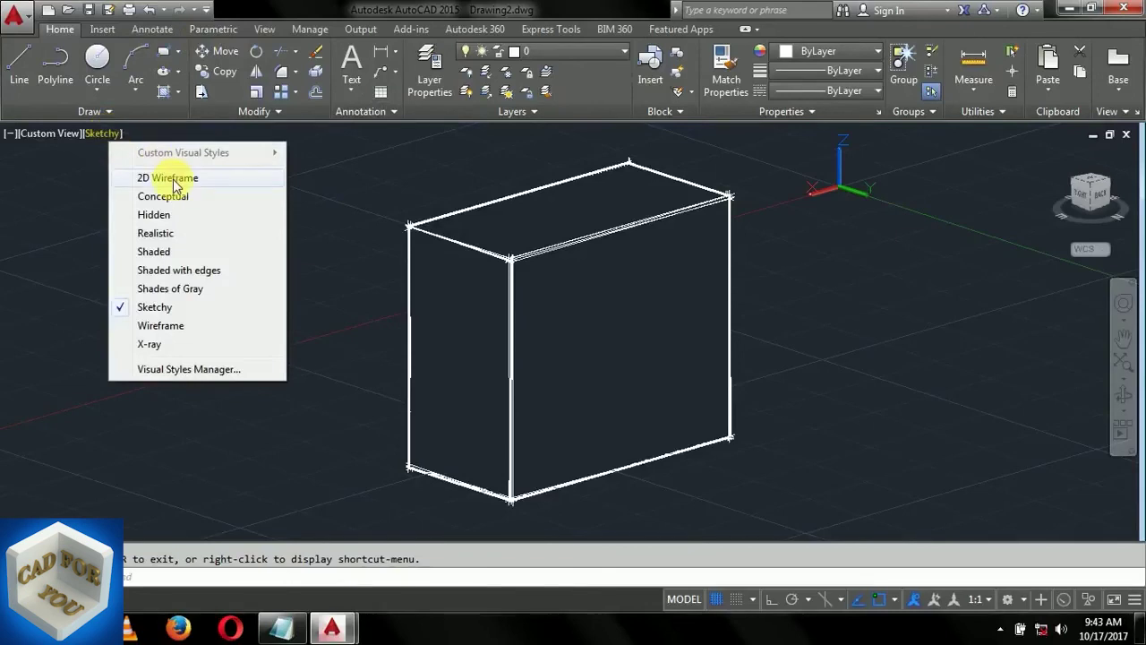
left_click(175, 233)
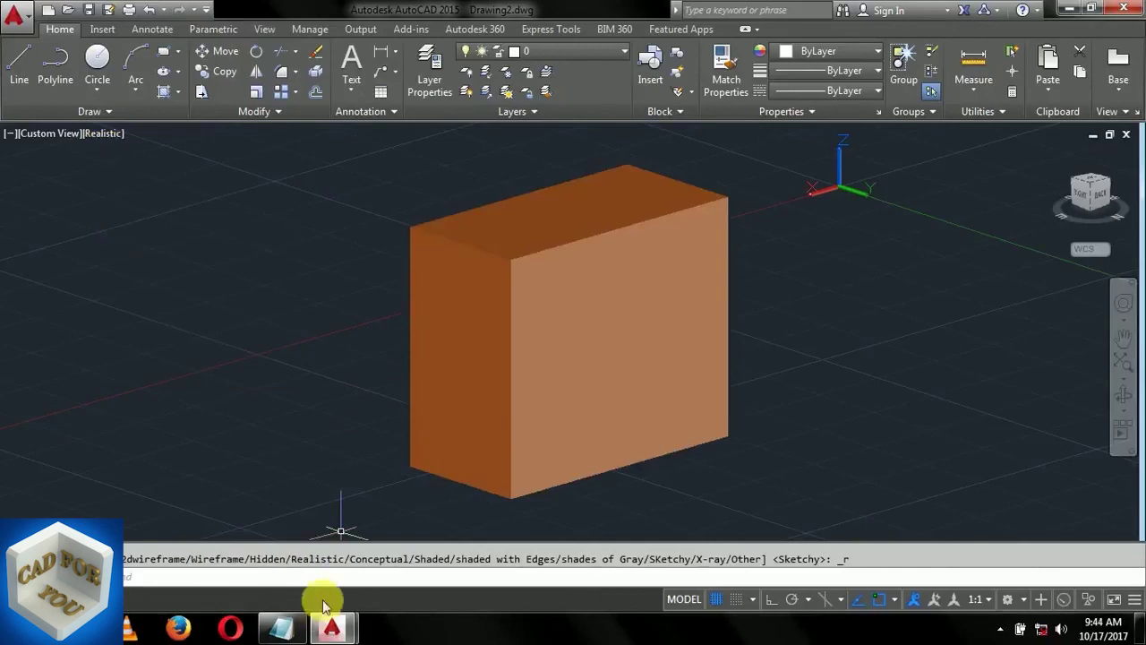
left_click(287, 630)
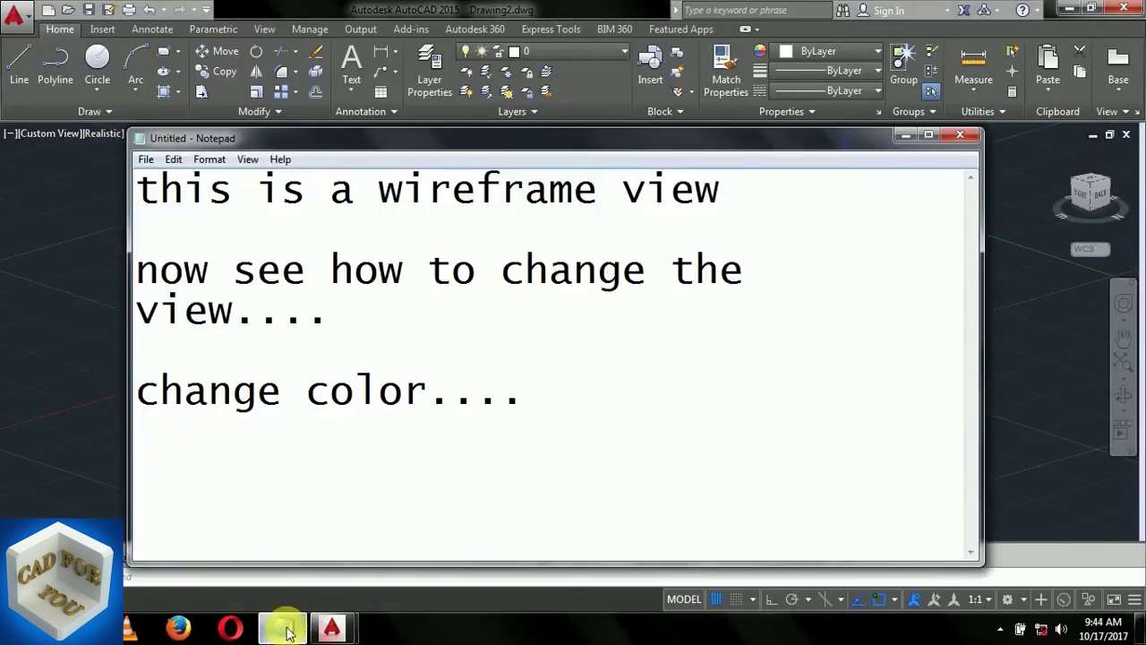
Replace the note with 'thanks for watching....' and start 'if any doubt comment in this' line
key("ctrl+a")
type("thank")
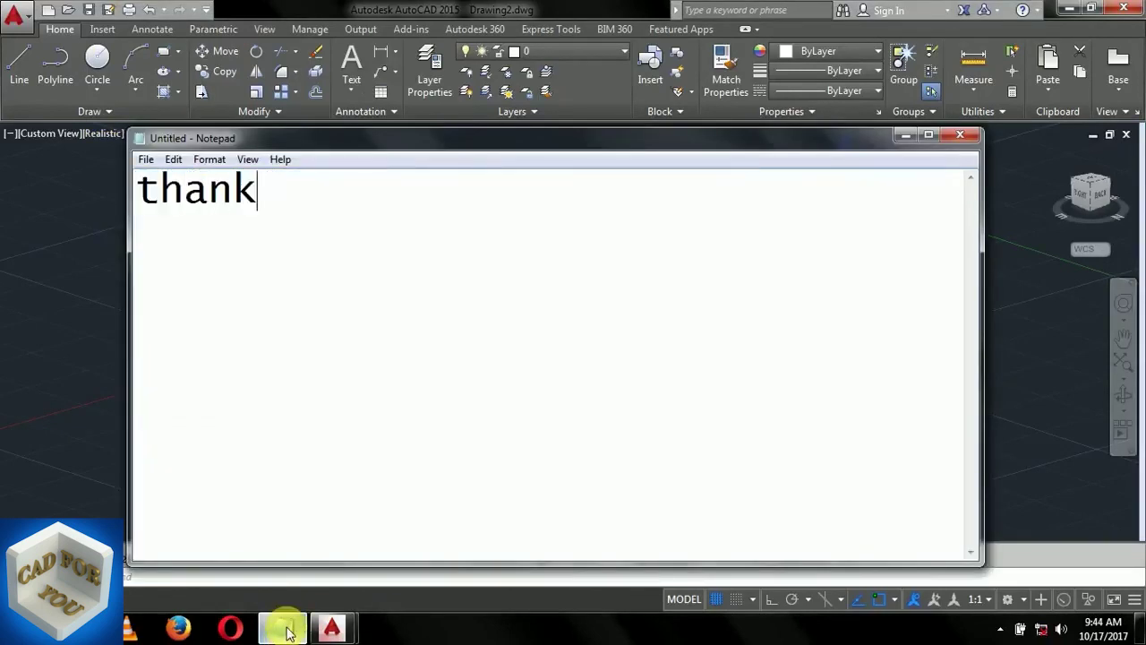
type("s for ")
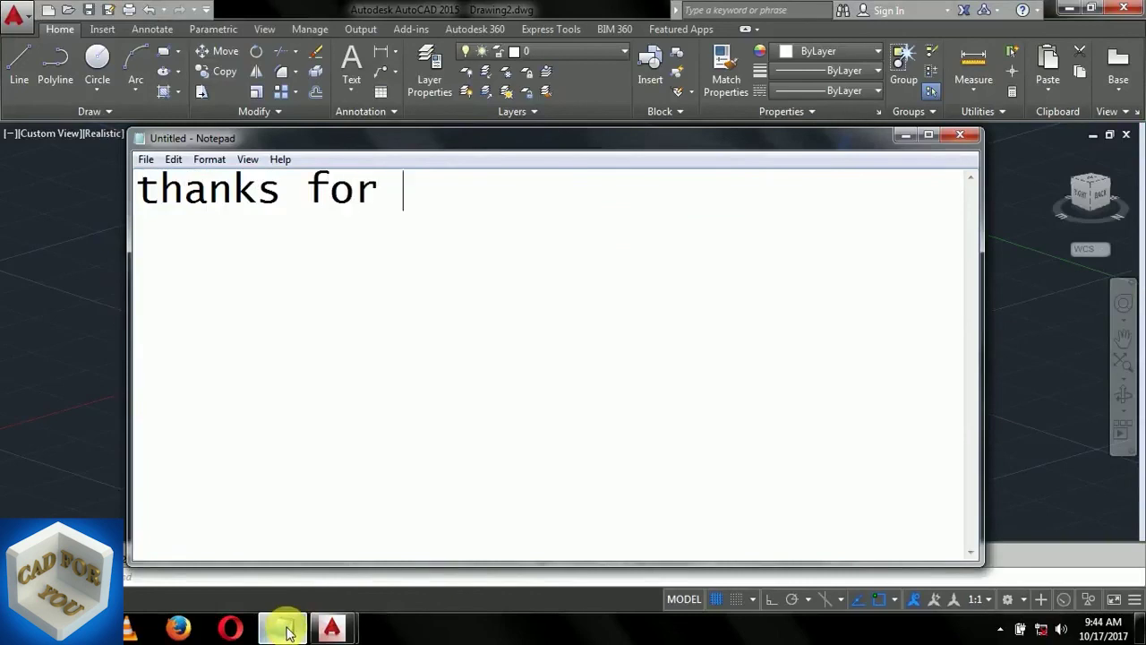
type("watching....  ")
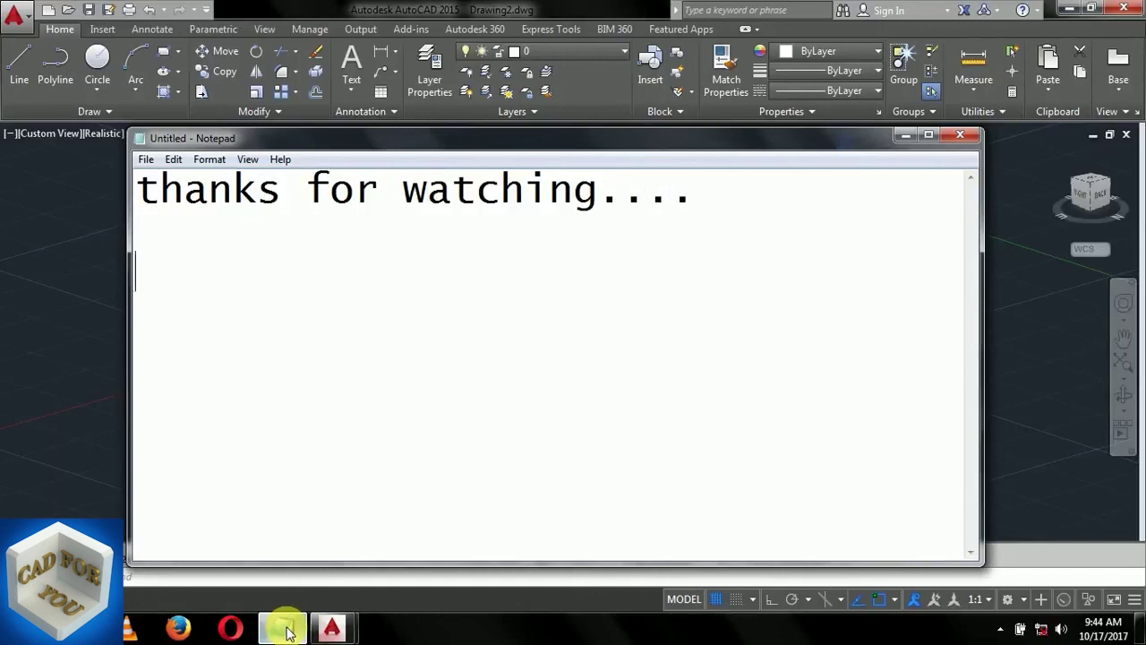
type("if ")
type("any dou")
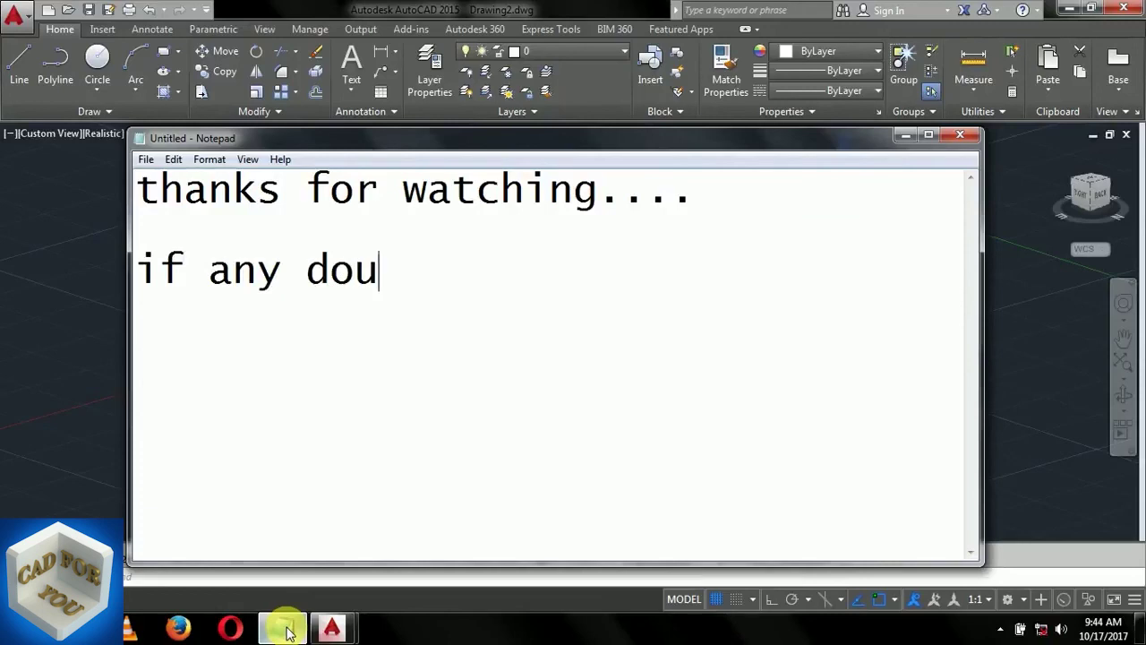
type("bt cmt")
key("BackSpace")
key("BackSpace")
type("omment ")
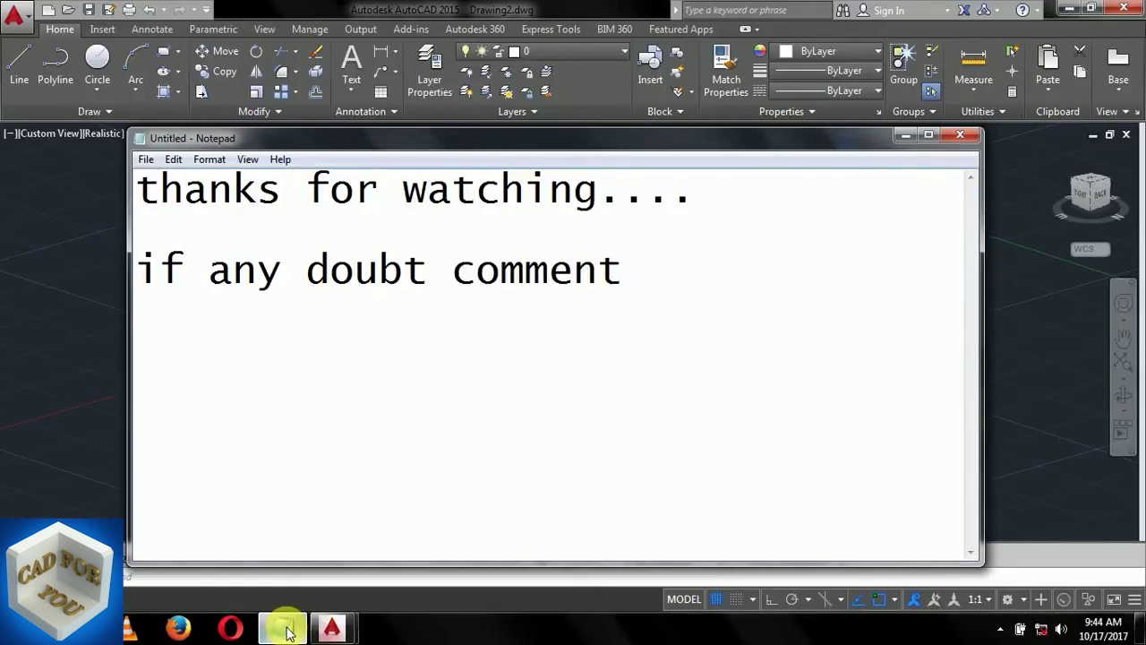
type("me")
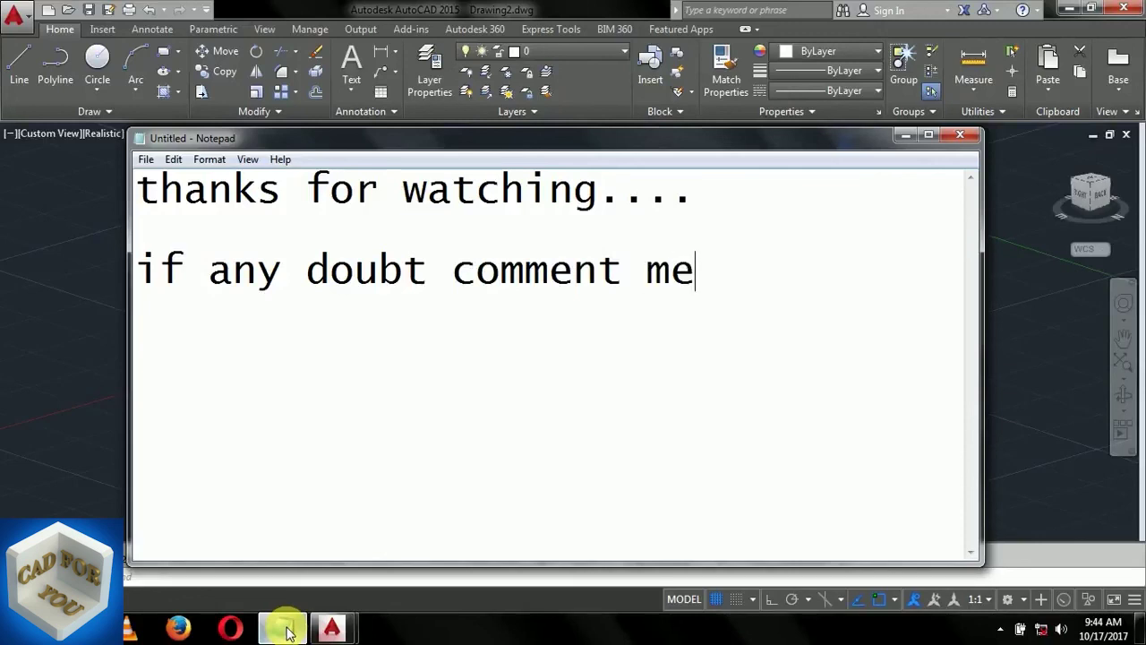
key("BackSpace")
key("BackSpace")
type("im")
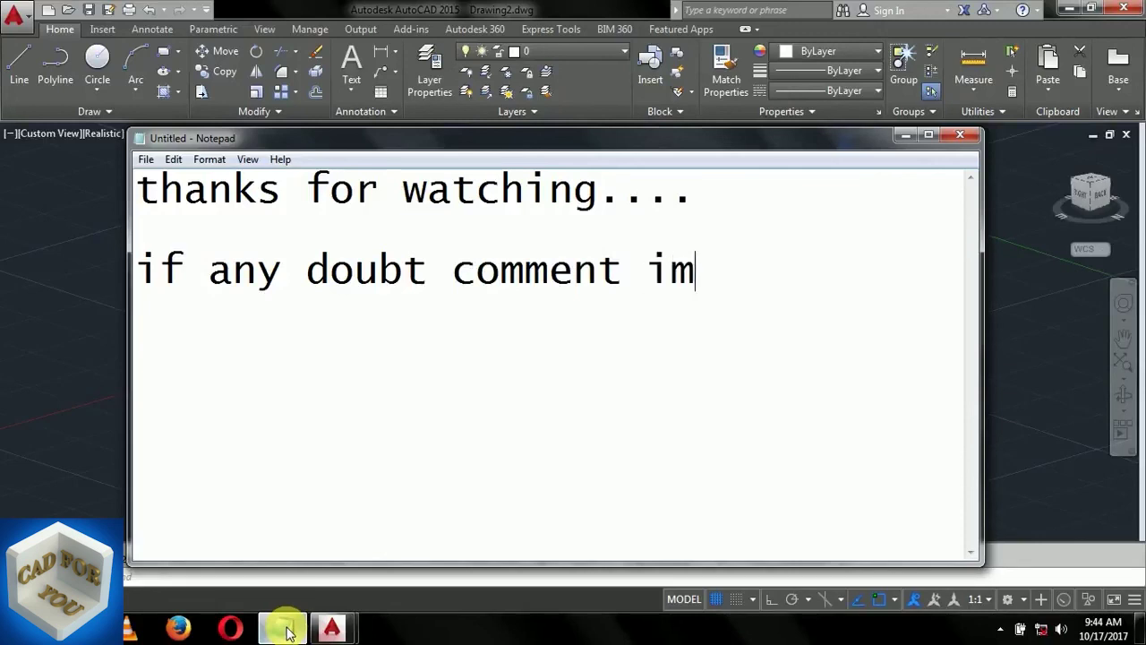
key("BackSpace")
key("BackSpace")
type("n thius")
key("BackSpace")
key("BackSpace")
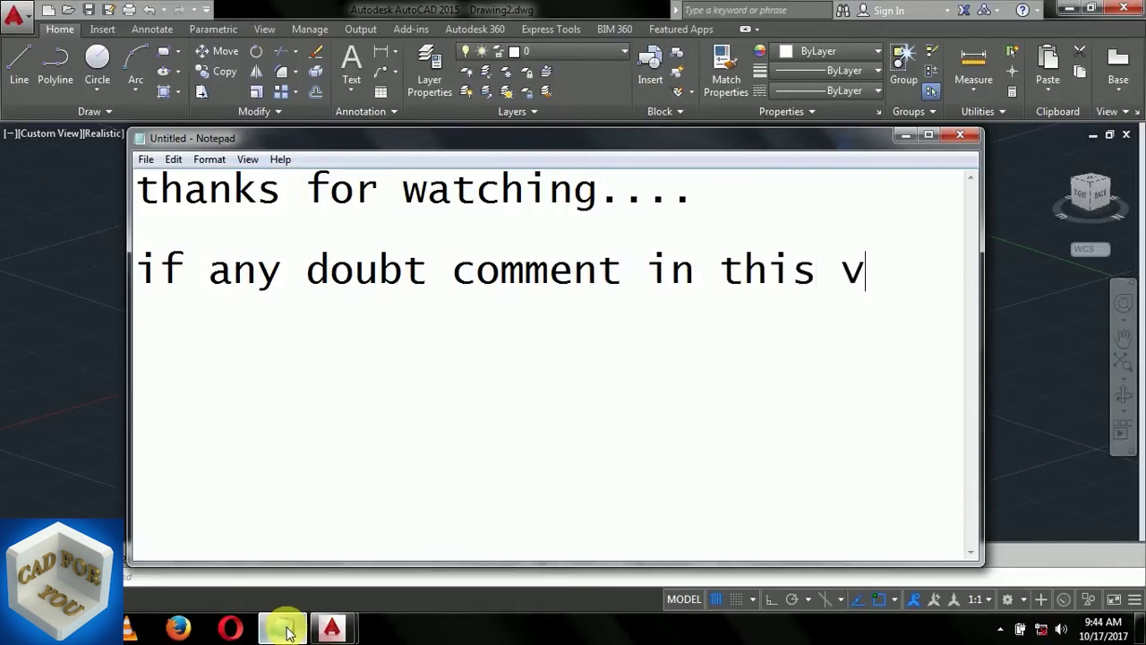